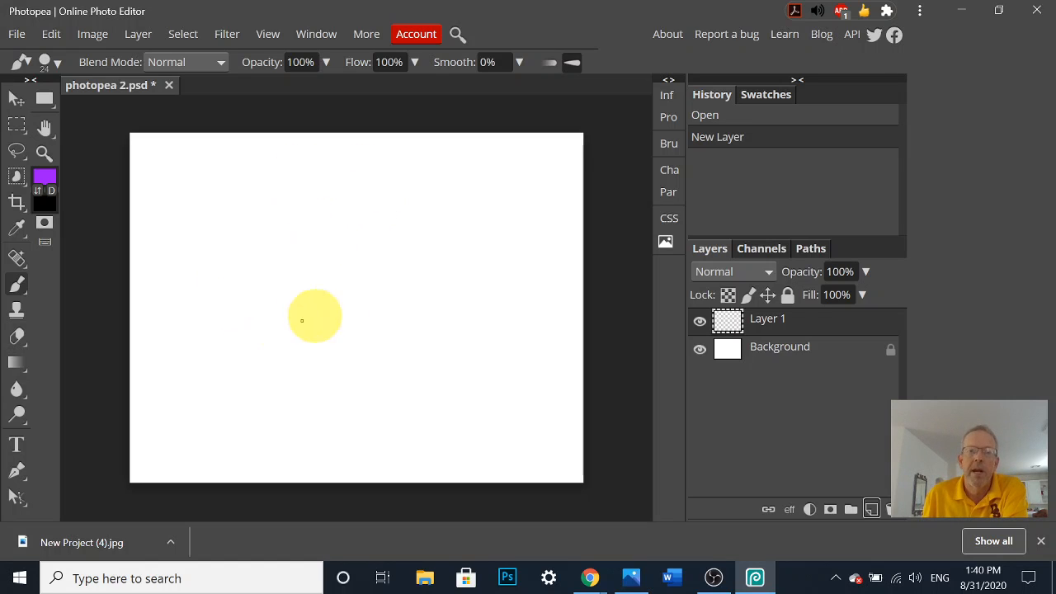
Step: Cycle through the Pencil and Color Replacement tools and return to the Brush tool
key("shift+b")
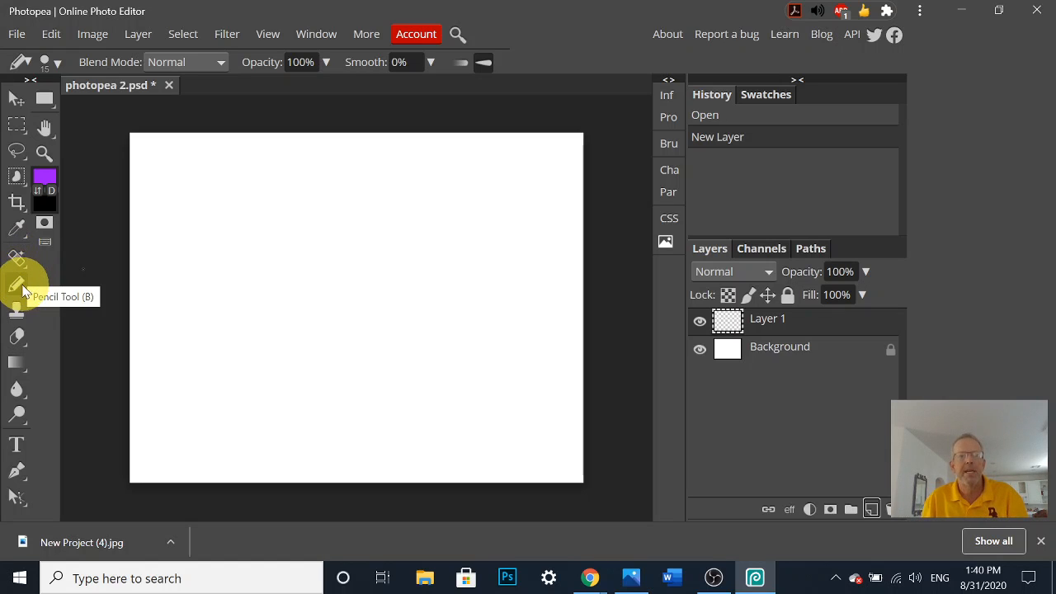
key("shift+b")
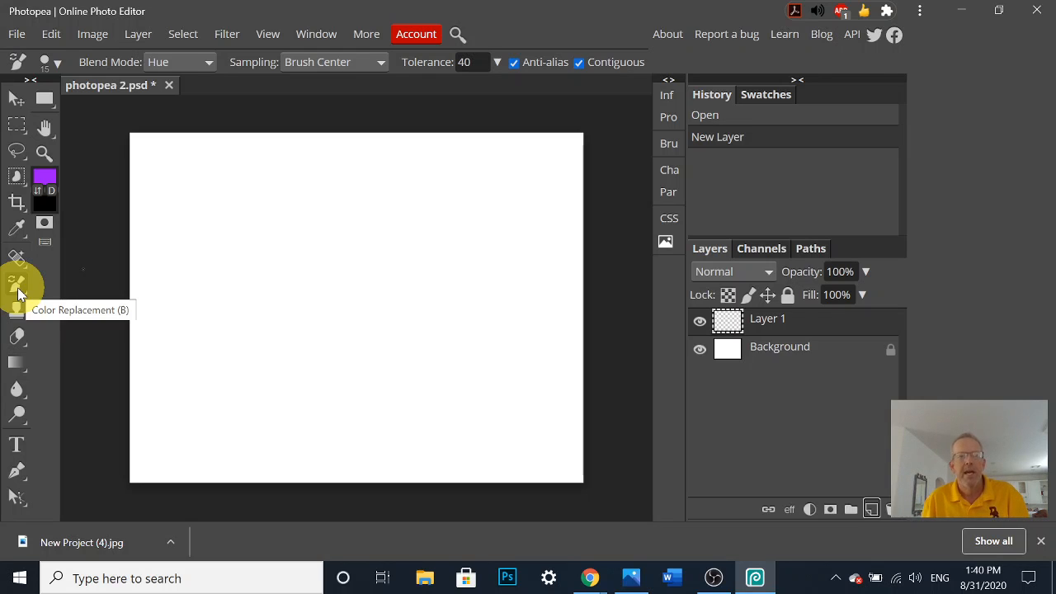
key("shift+b")
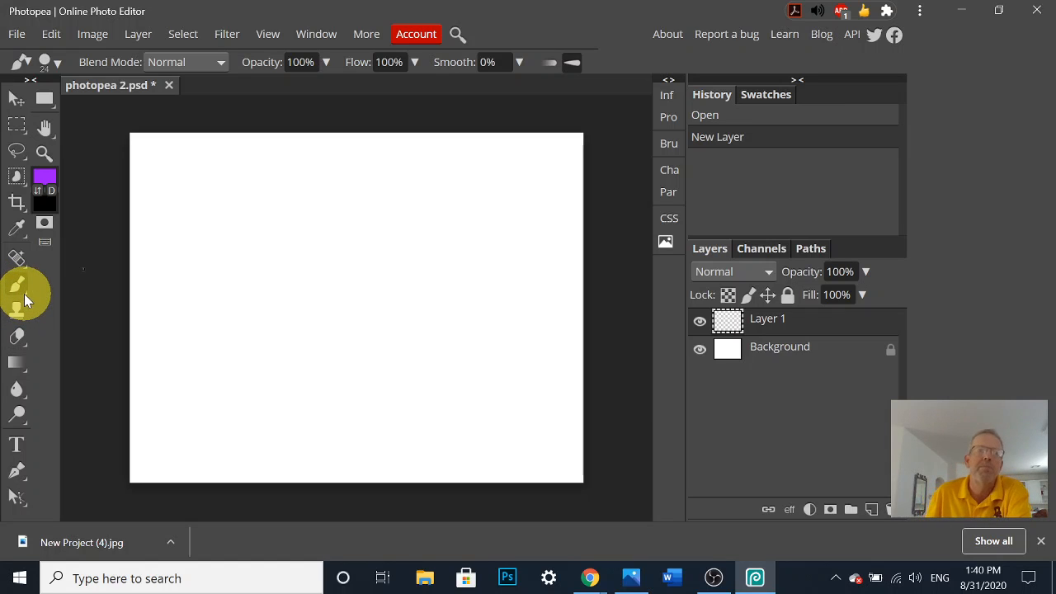
right_click(27, 294)
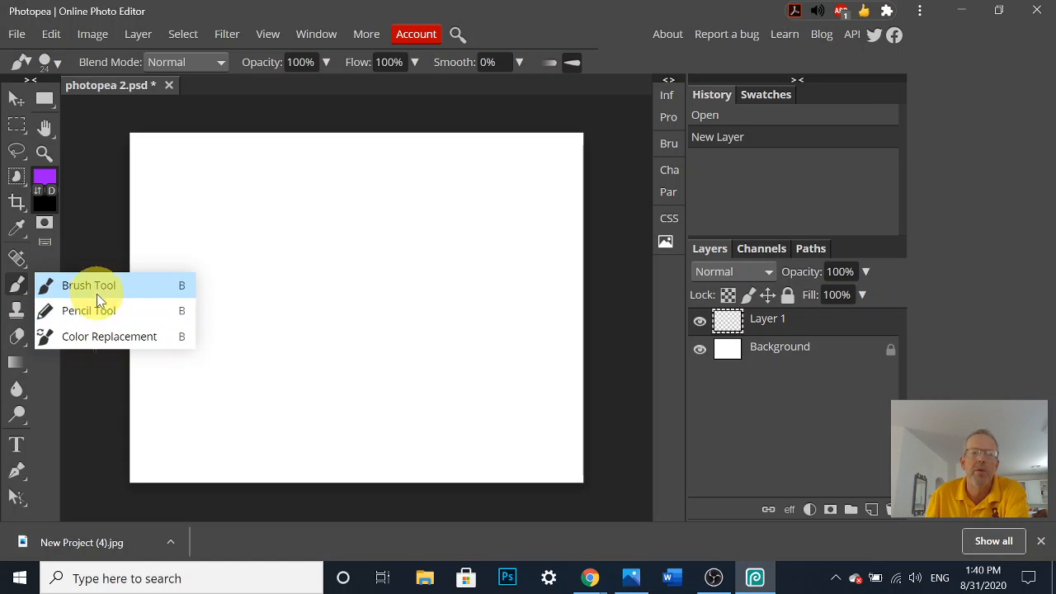
left_click(51, 284)
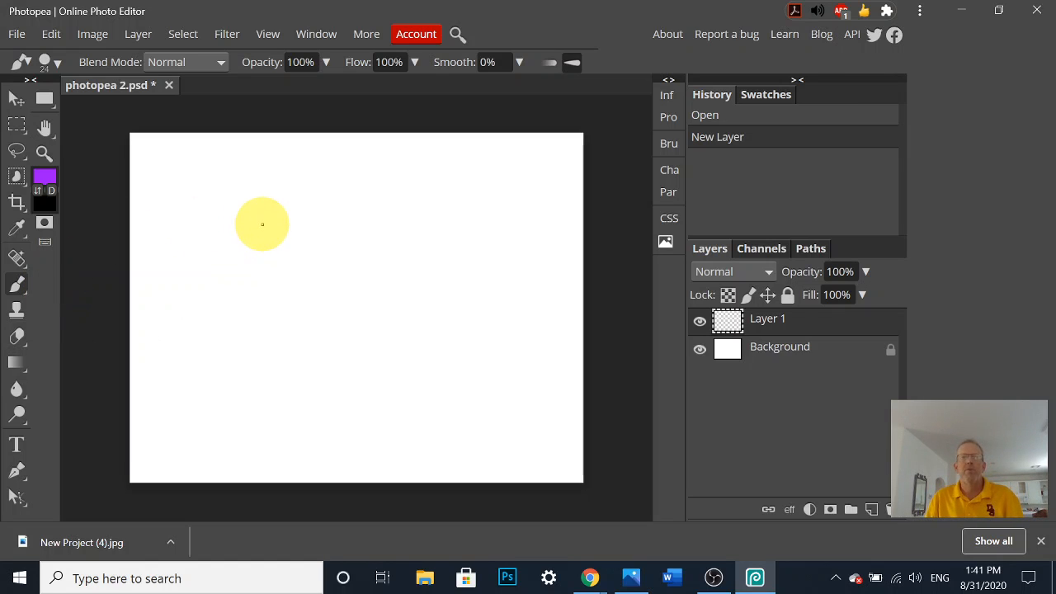
Step: Paint a looping purple test stroke in the upper part of the canvas and undo it
mouse_move(278, 210)
left_mouse_down()
mouse_move(301, 267)
mouse_move(339, 245)
mouse_move(309, 222)
mouse_move(239, 253)
mouse_move(221, 214)
mouse_move(379, 201)
left_mouse_up()
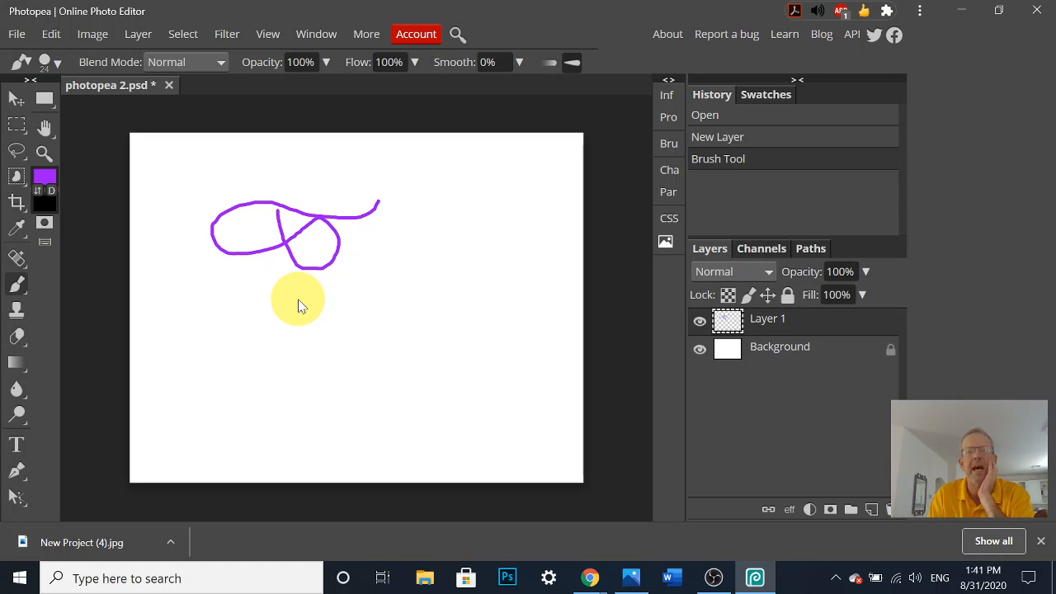
key("ctrl+z")
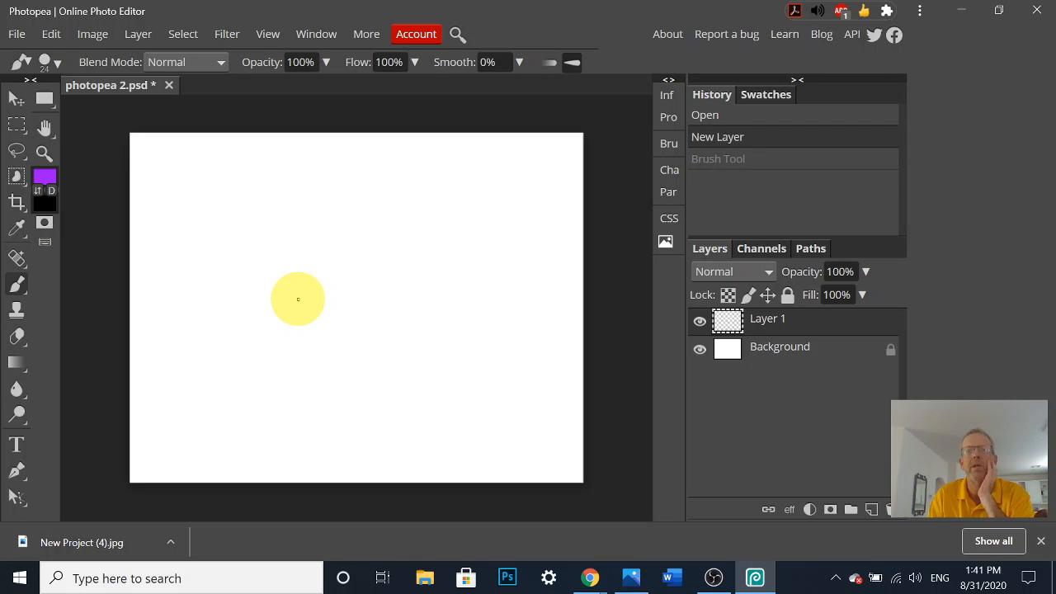
Step: Set the brush size to 120 px and paint a short curved test stroke in the canvas's upper-right area
left_click(57, 63)
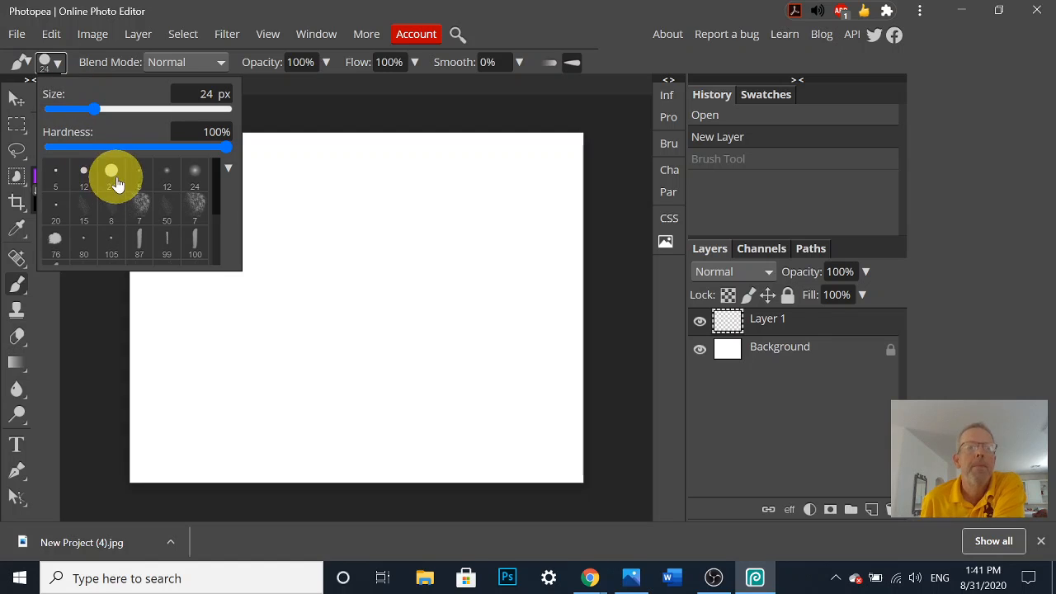
mouse_move(212, 188)
left_mouse_down()
mouse_move(217, 241)
mouse_move(219, 176)
left_mouse_up()
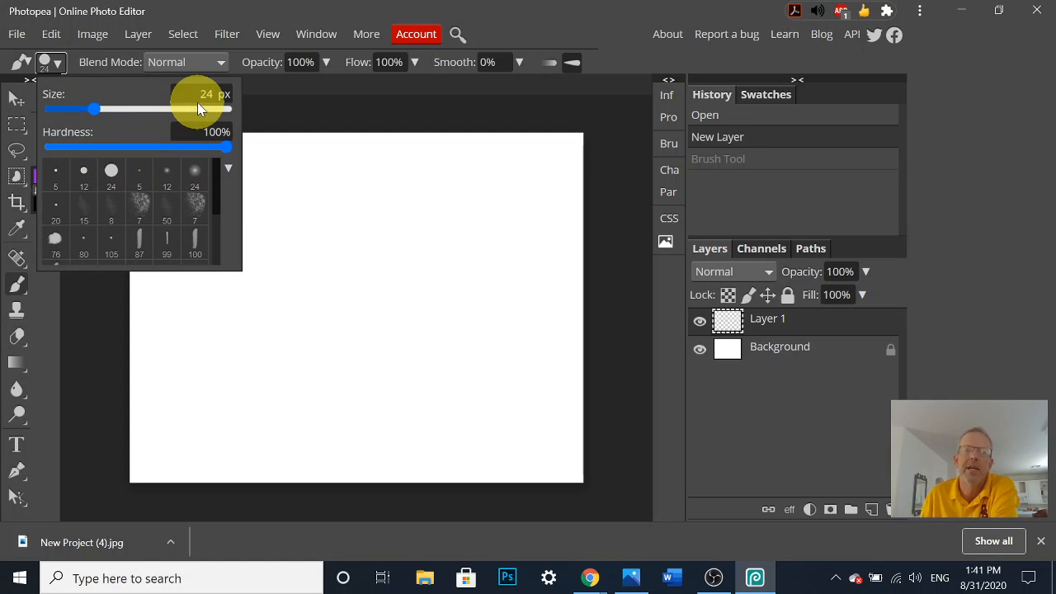
left_click_drag(131, 108, 149, 108)
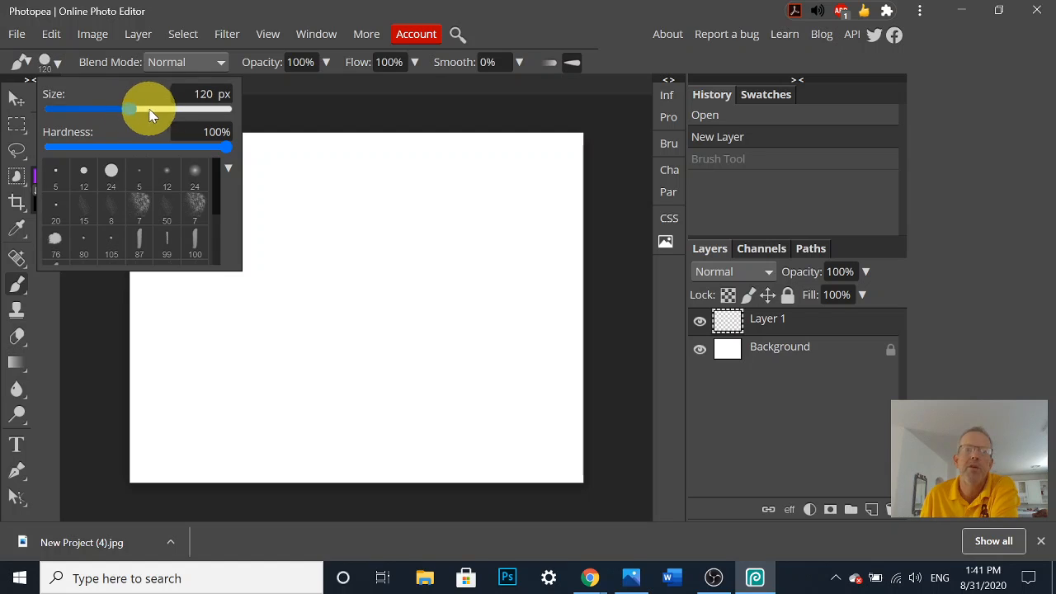
mouse_move(480, 188)
left_mouse_down()
mouse_move(512, 237)
mouse_move(510, 259)
left_mouse_up()
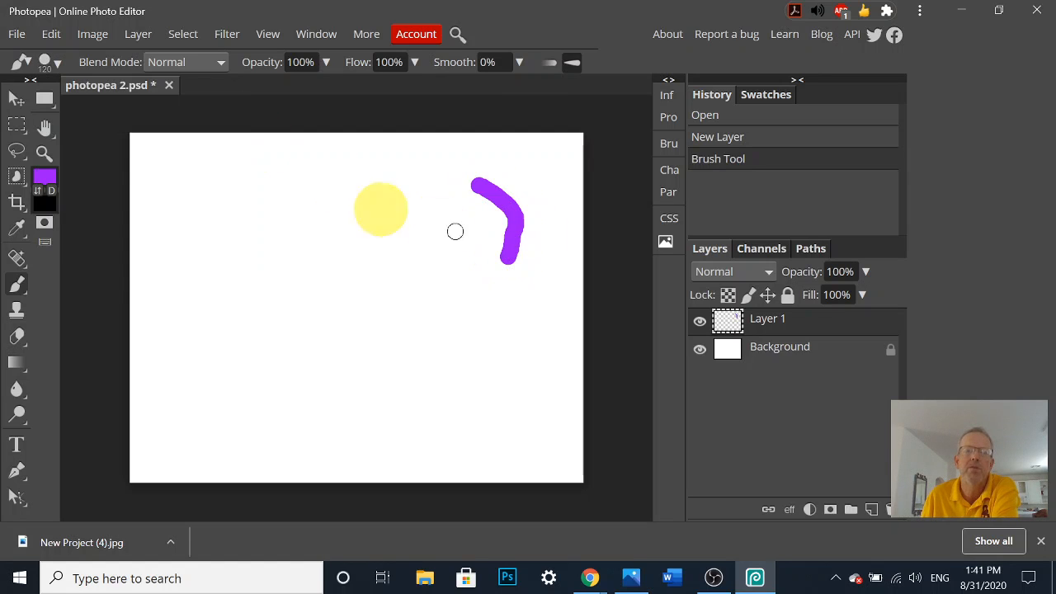
Step: Paint a thin curve with a 5 px brush beside the thick stroke and undo both test strokes
left_click(55, 66)
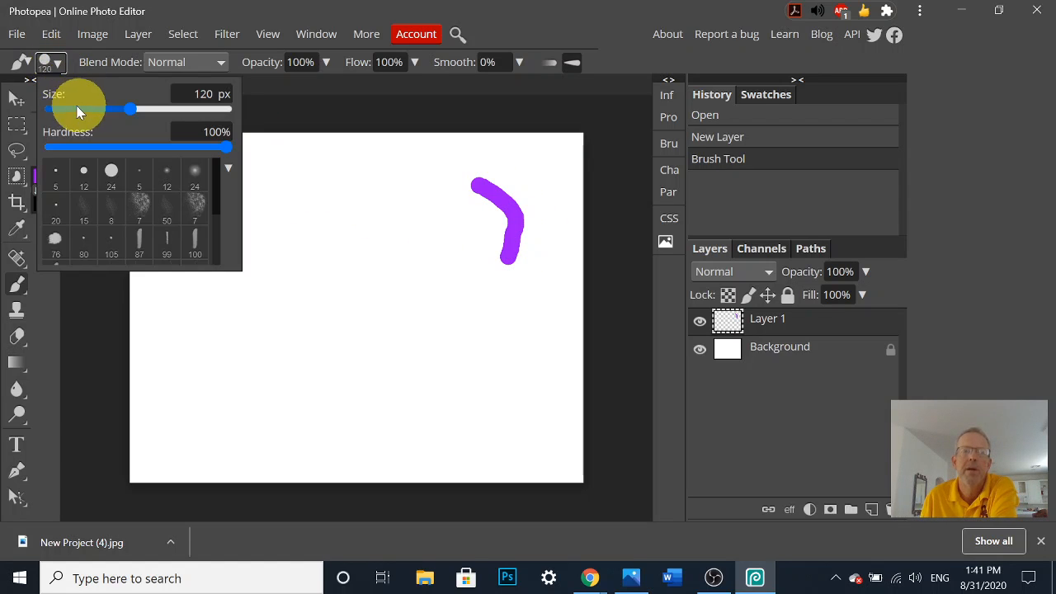
left_click_drag(77, 108, 50, 108)
mouse_move(451, 201)
left_mouse_down()
mouse_move(525, 254)
mouse_move(494, 311)
left_mouse_up()
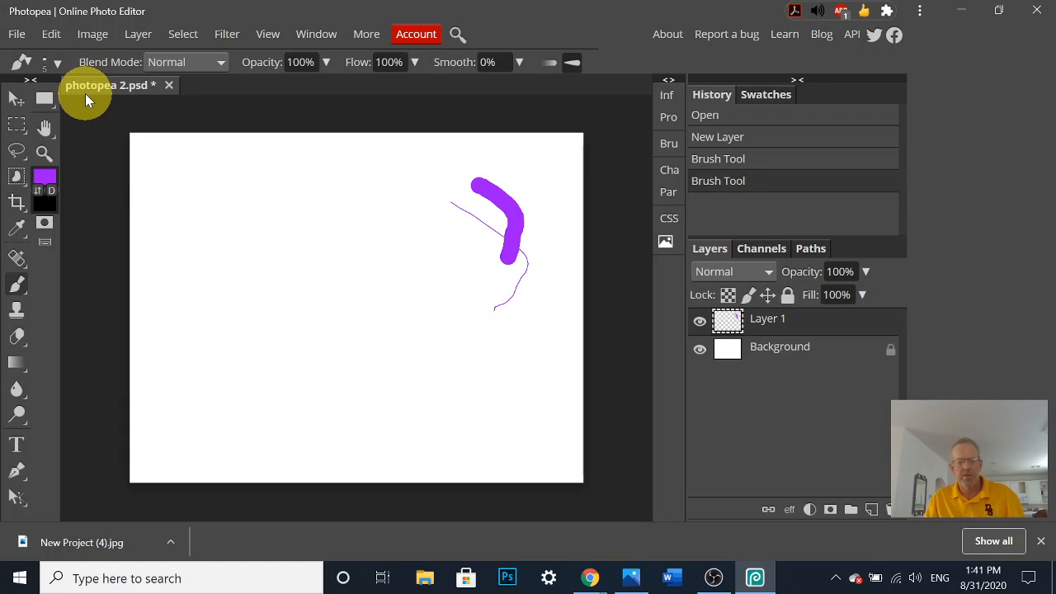
key("ctrl+z")
key("ctrl+z")
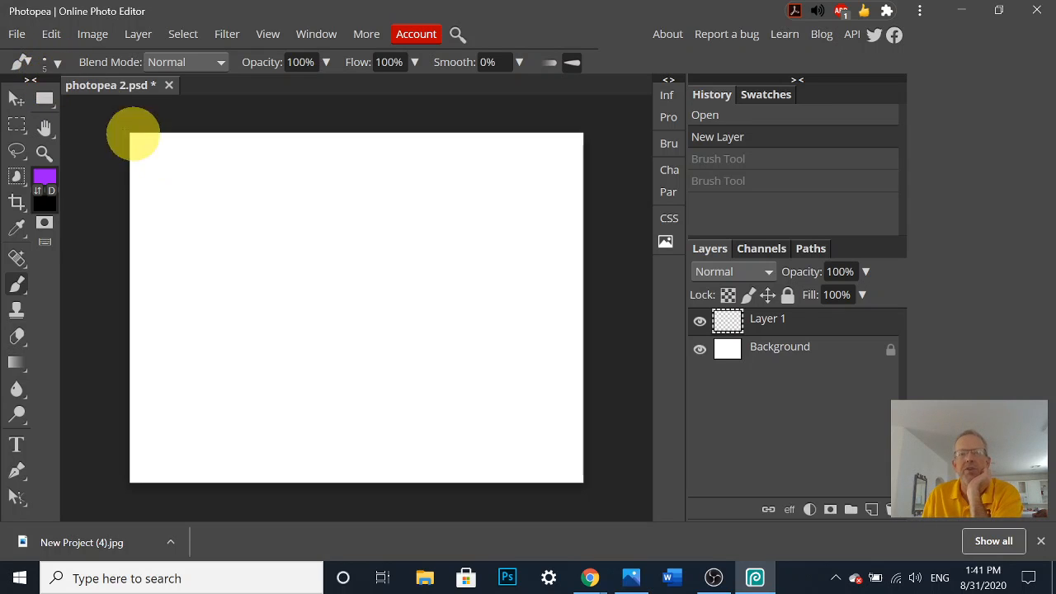
Step: Compare a thin 5 px stroke with a thick 127 px stroke on the canvas and undo both
left_click_drag(210, 178, 296, 221)
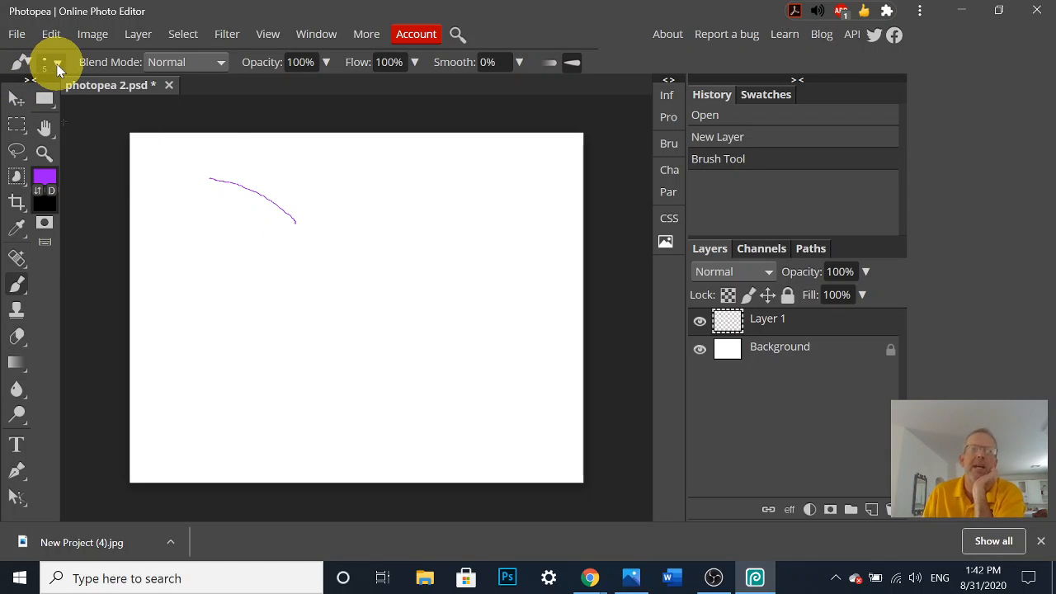
left_click(51, 65)
left_click(133, 107)
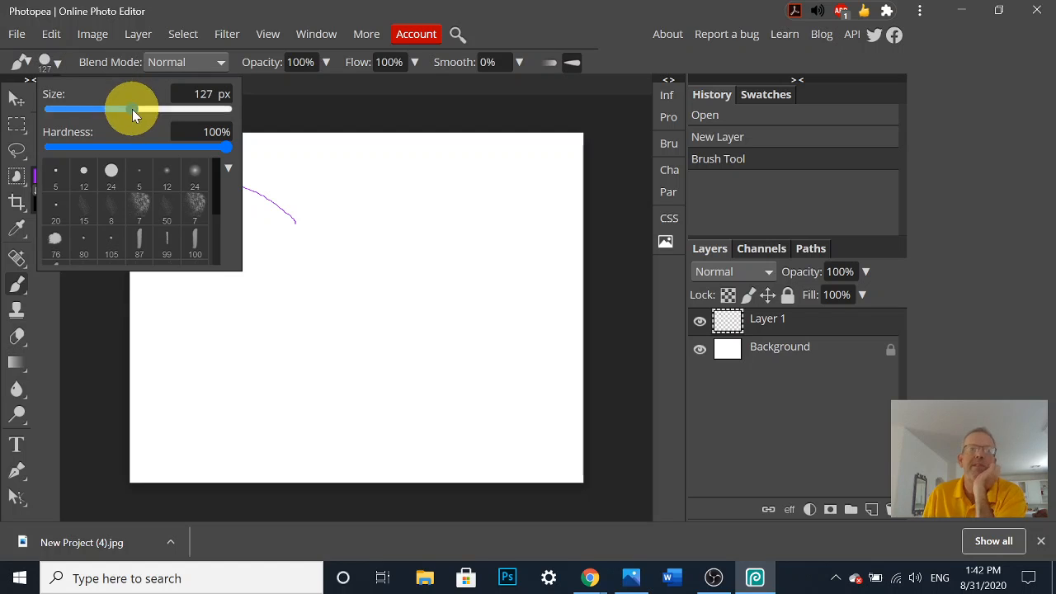
mouse_move(350, 174)
left_mouse_down()
mouse_move(430, 192)
mouse_move(476, 231)
left_mouse_up()
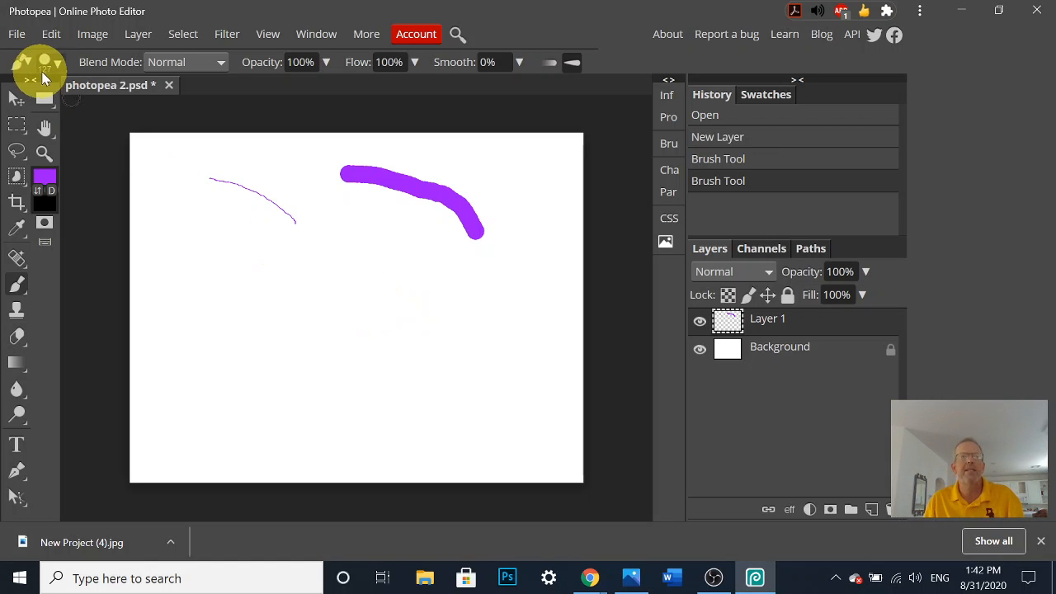
key("ctrl+z")
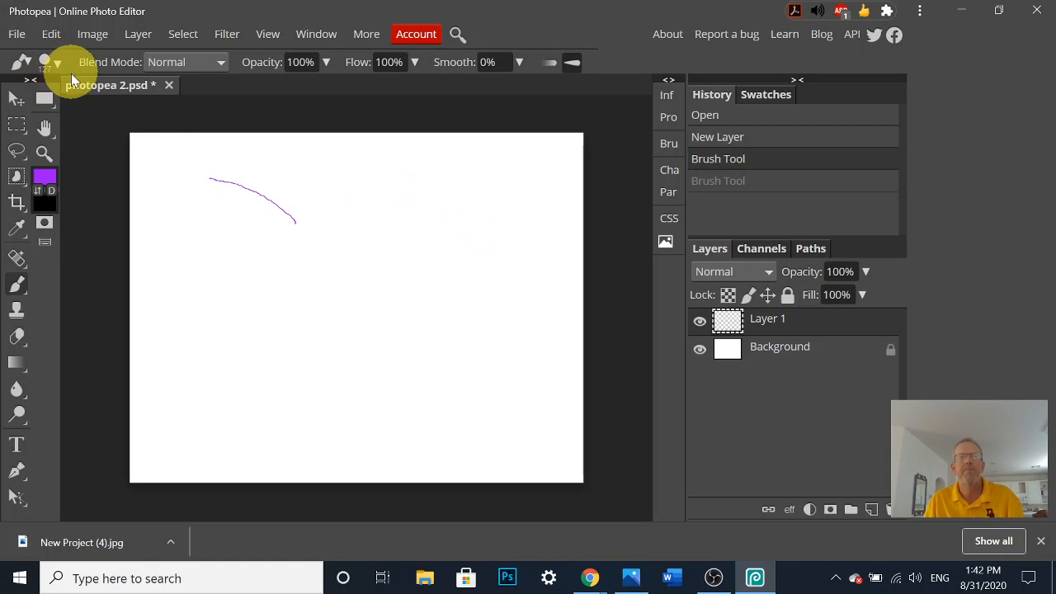
key("ctrl+z")
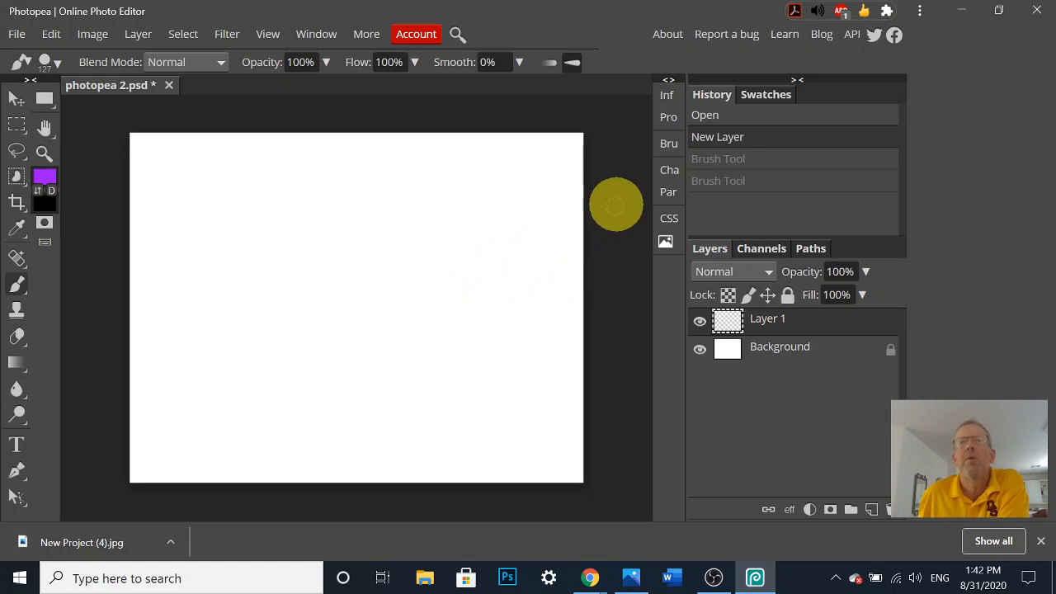
Step: Choose the 2803 px lightning brush tip and stamp one purple bolt on the left half of the canvas
left_click(670, 145)
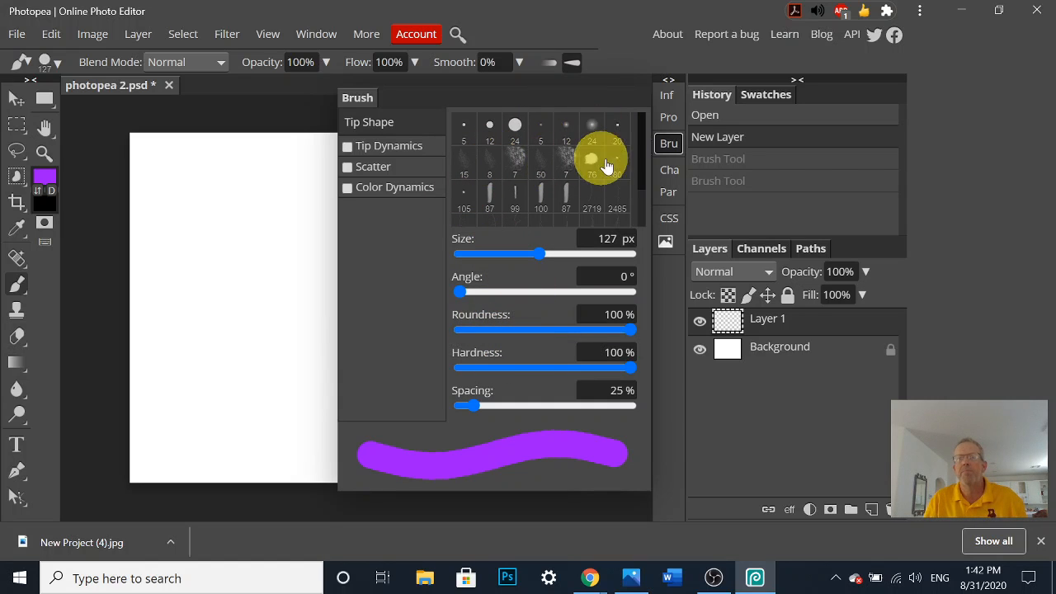
scroll(638, 157, "down", 2)
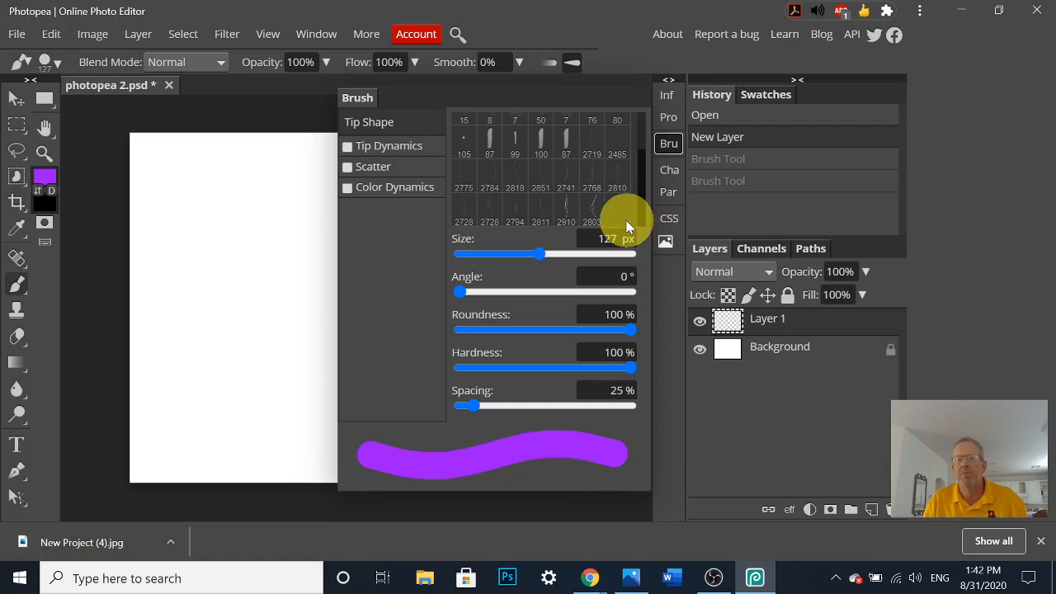
left_click(592, 211)
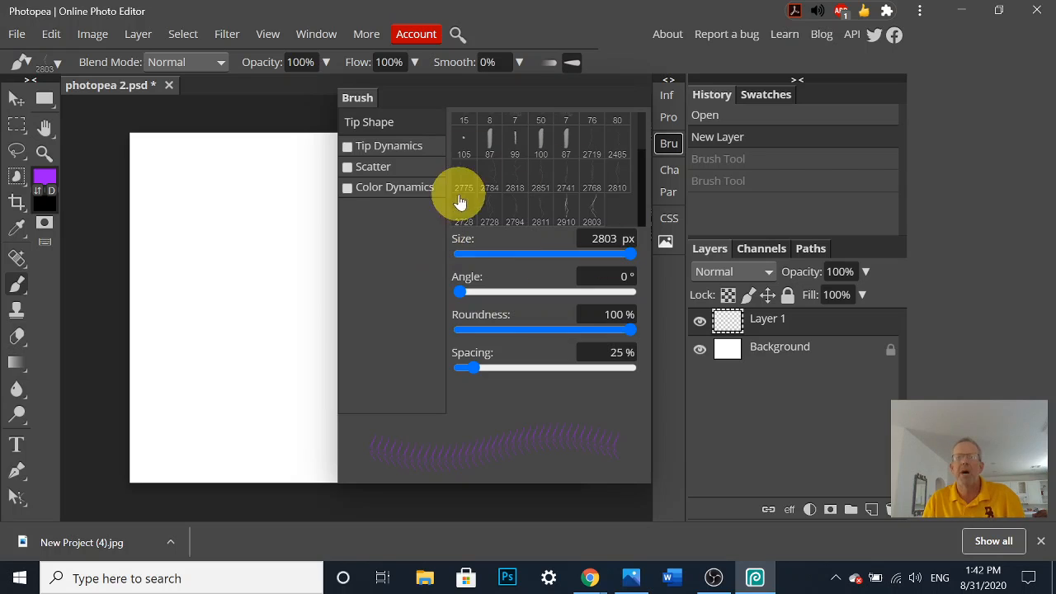
left_click(668, 144)
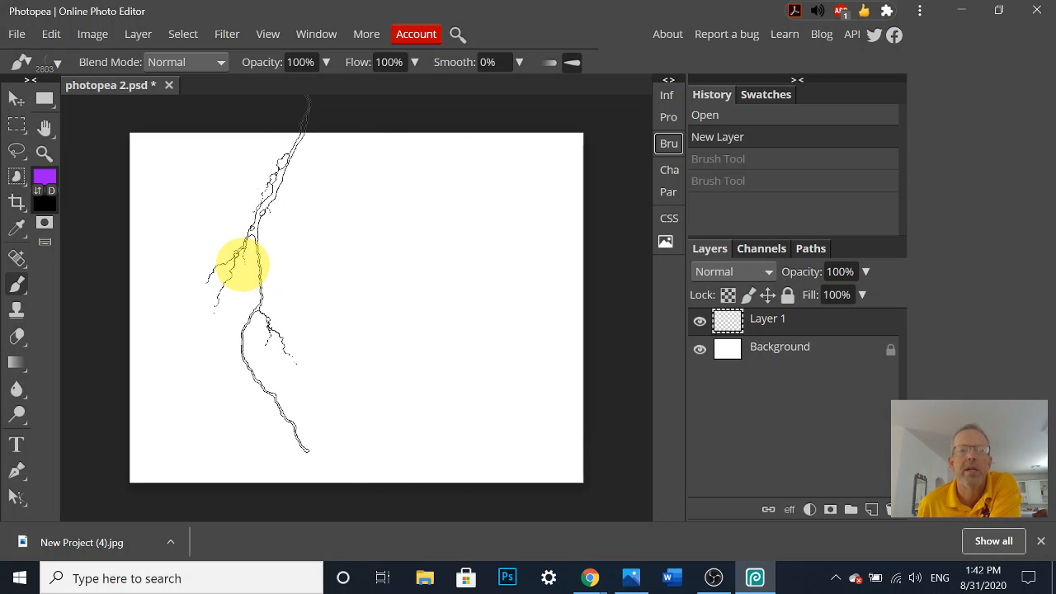
left_click(242, 265)
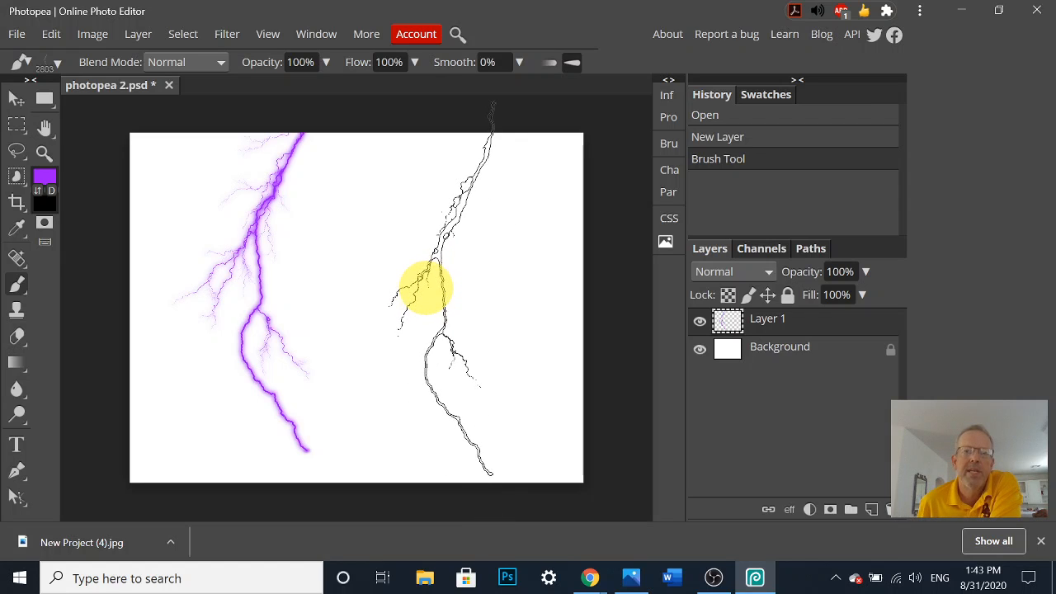
left_click(46, 183)
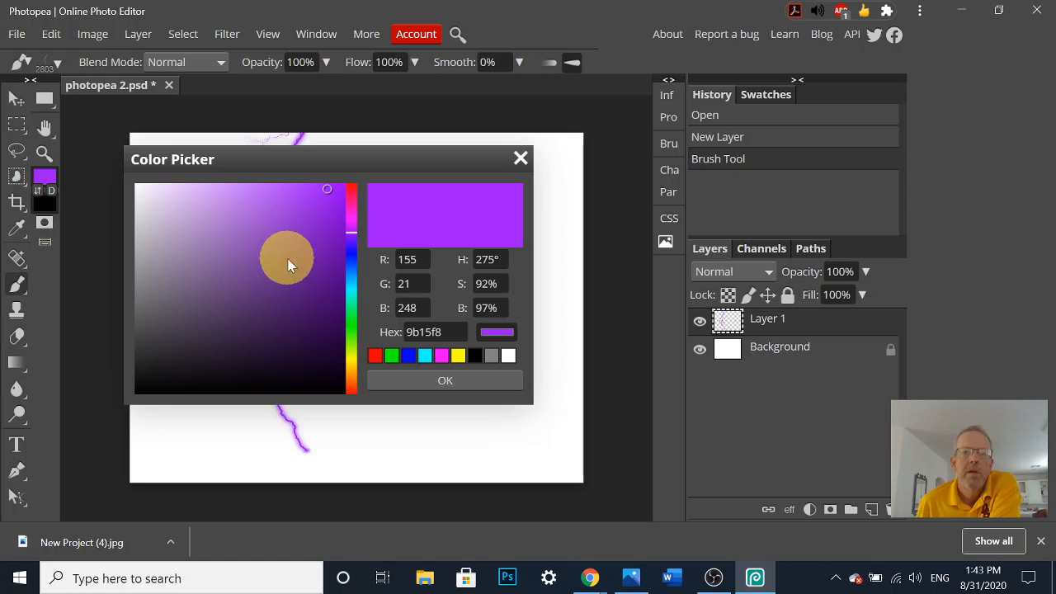
left_click(352, 287)
left_click_drag(330, 193, 339, 189)
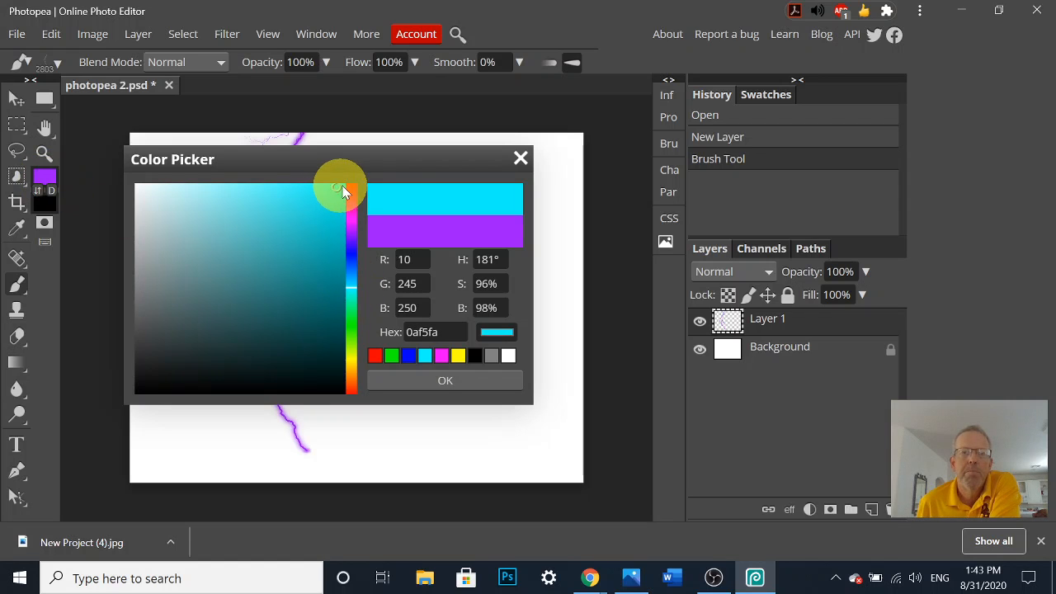
left_click(520, 159)
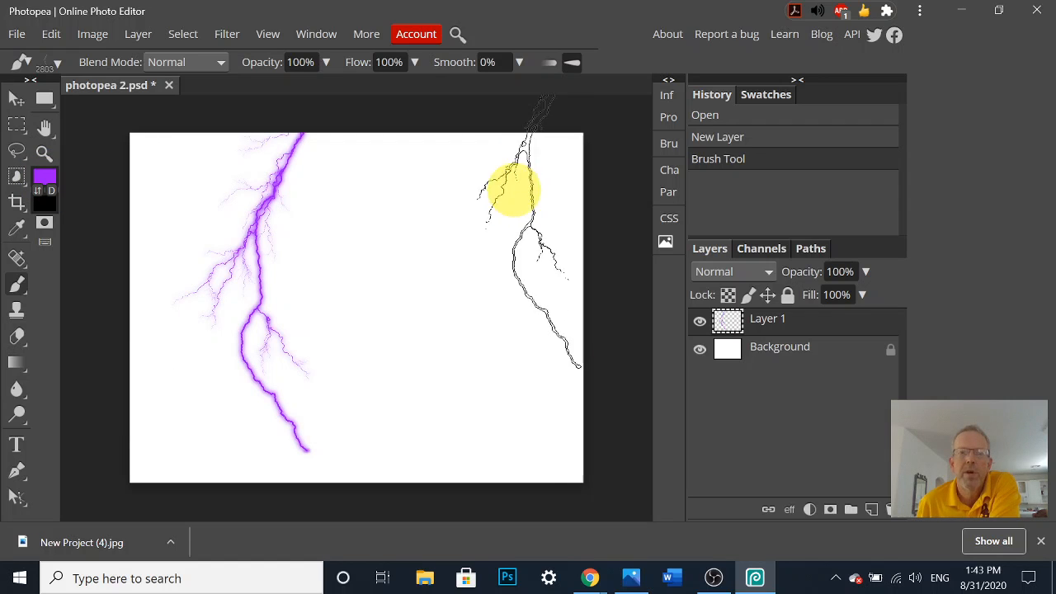
Step: Set the foreground color to a bright blue and stamp a second lightning bolt on the right half of the canvas
left_click(45, 180)
left_click(352, 277)
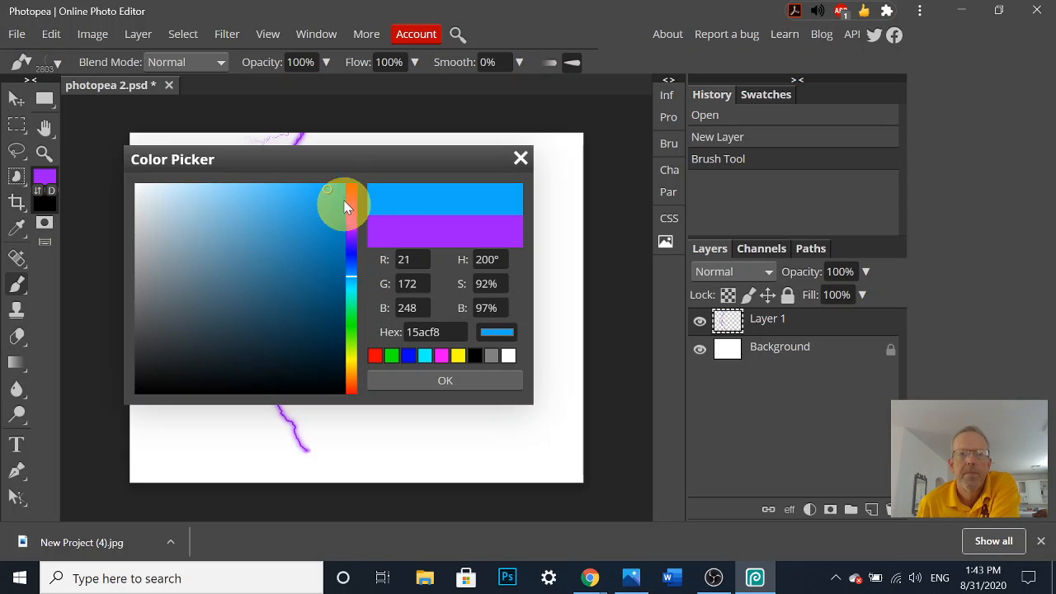
left_click(339, 189)
left_click(432, 378)
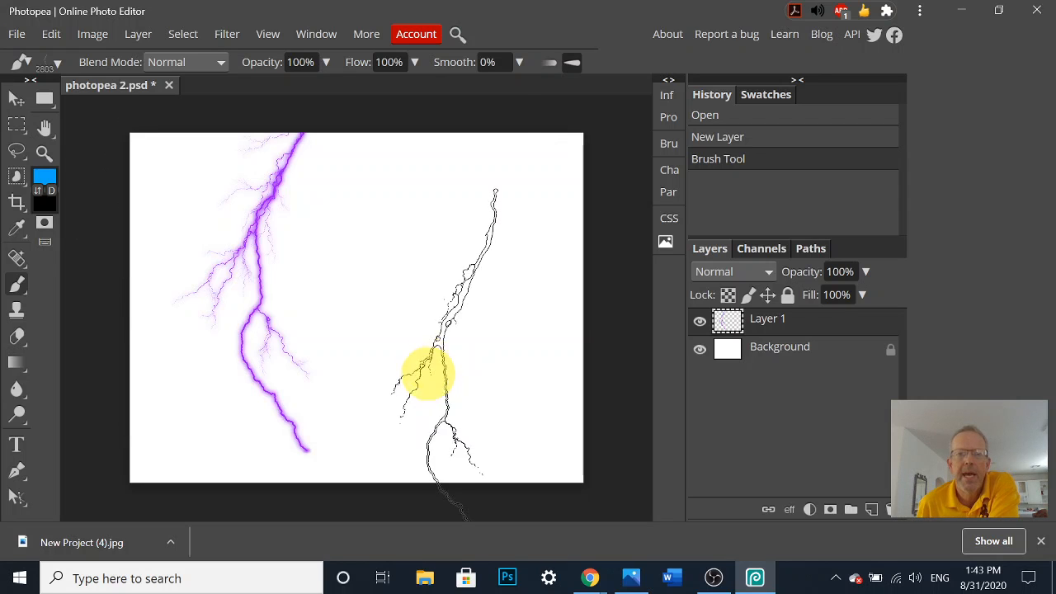
left_click(453, 251)
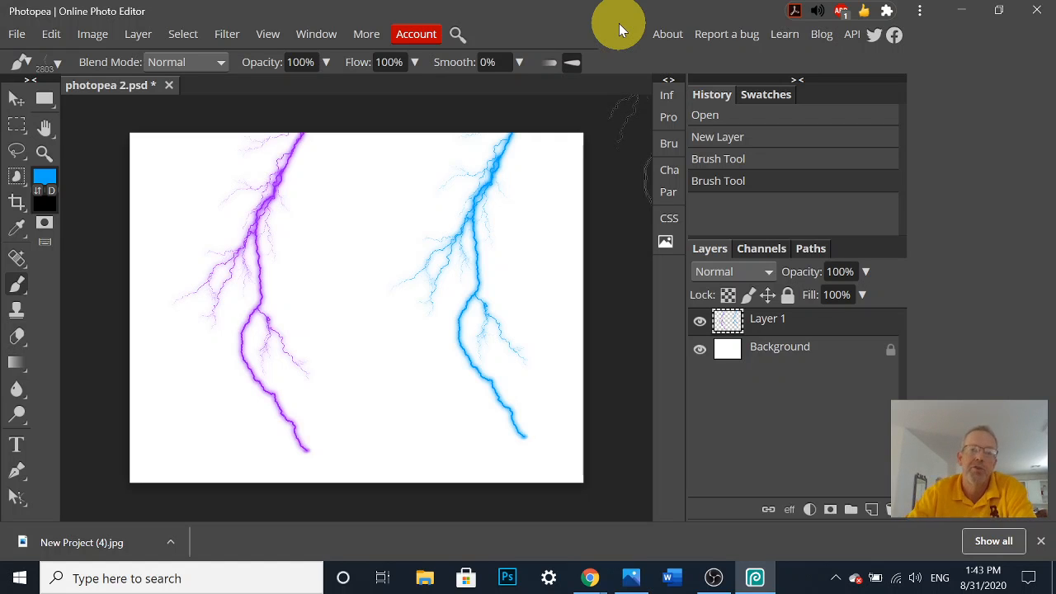
Step: Switch to the Chrome window showing the course Dashboard and close all of its other tabs
left_click(600, 583)
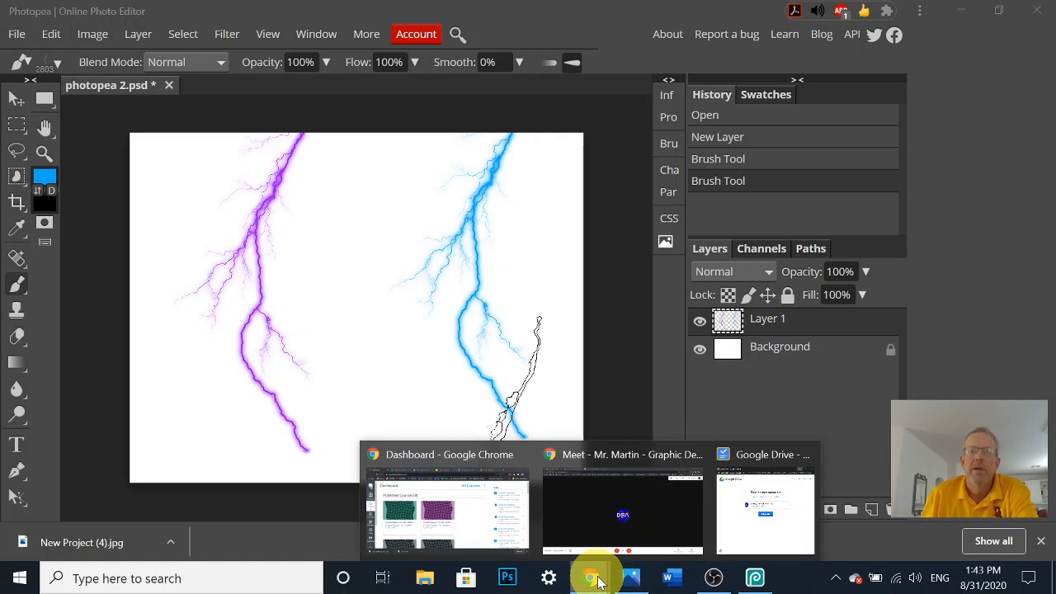
left_click(500, 513)
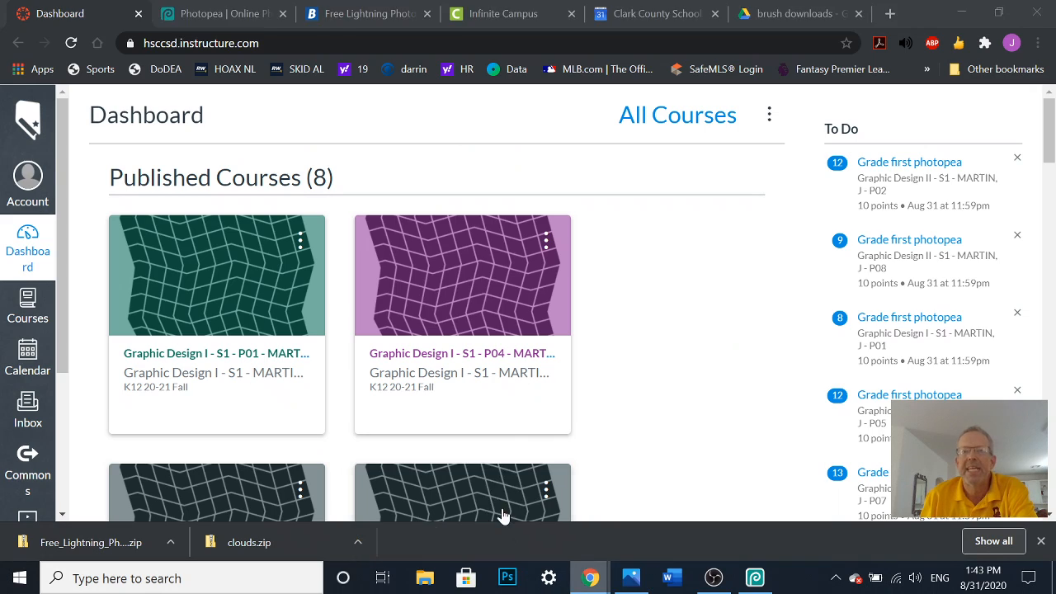
left_click(282, 14)
left_click(282, 14)
left_click(282, 14)
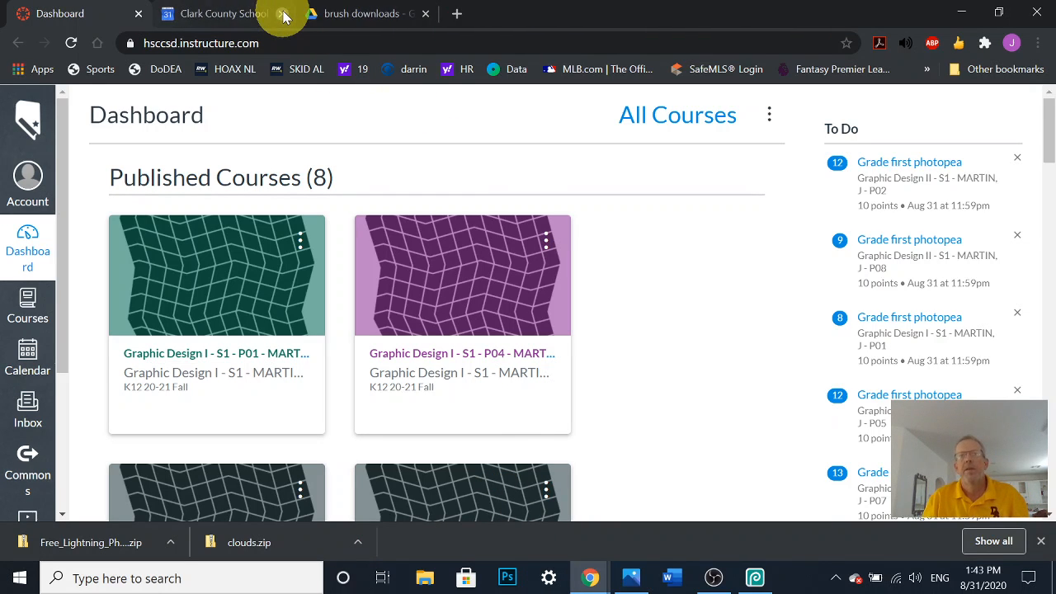
left_click(282, 14)
left_click(282, 14)
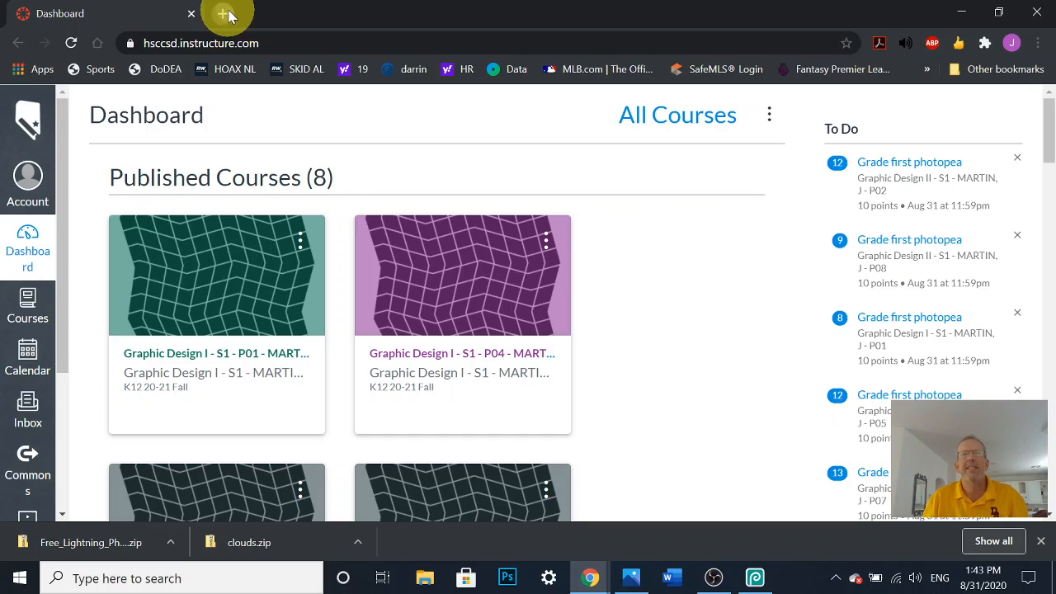
Step: Open brusheezy.com in a new tab and search the site for "cloud" brushes
left_click(225, 13)
type("brushe")
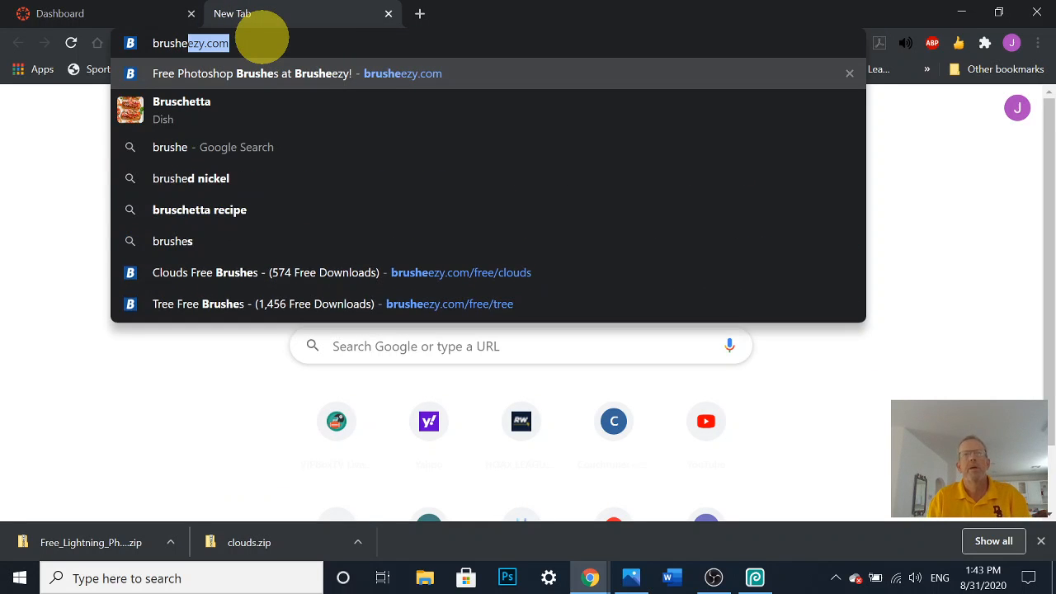
key("Return")
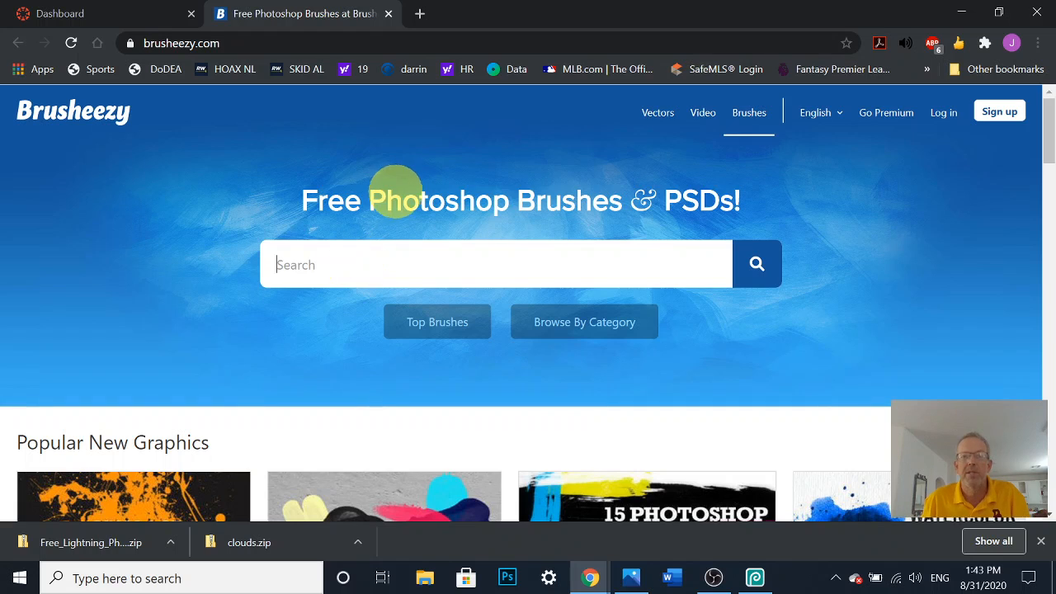
left_click(306, 260)
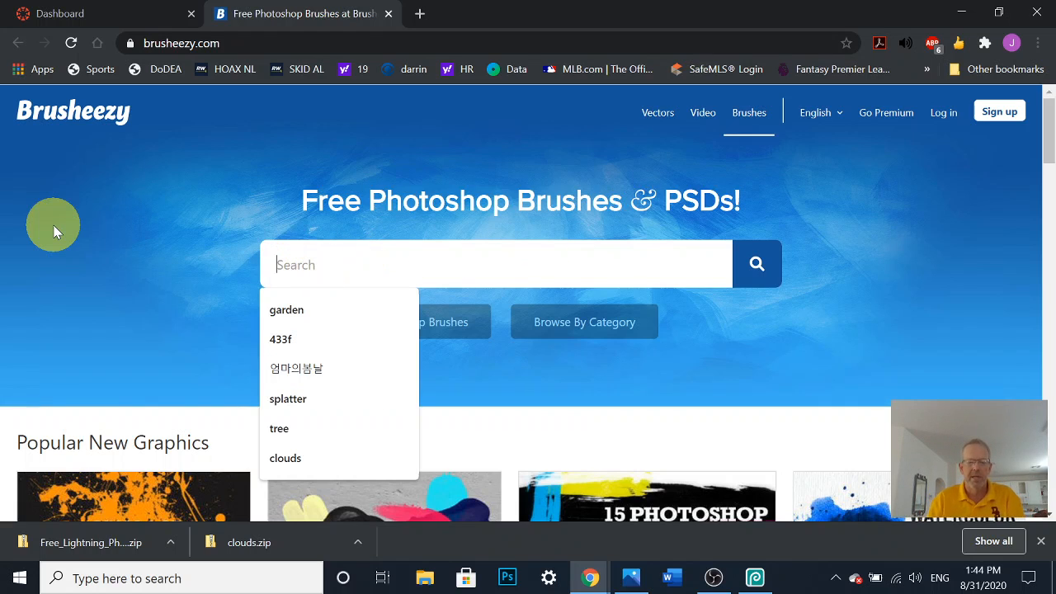
type("cloud")
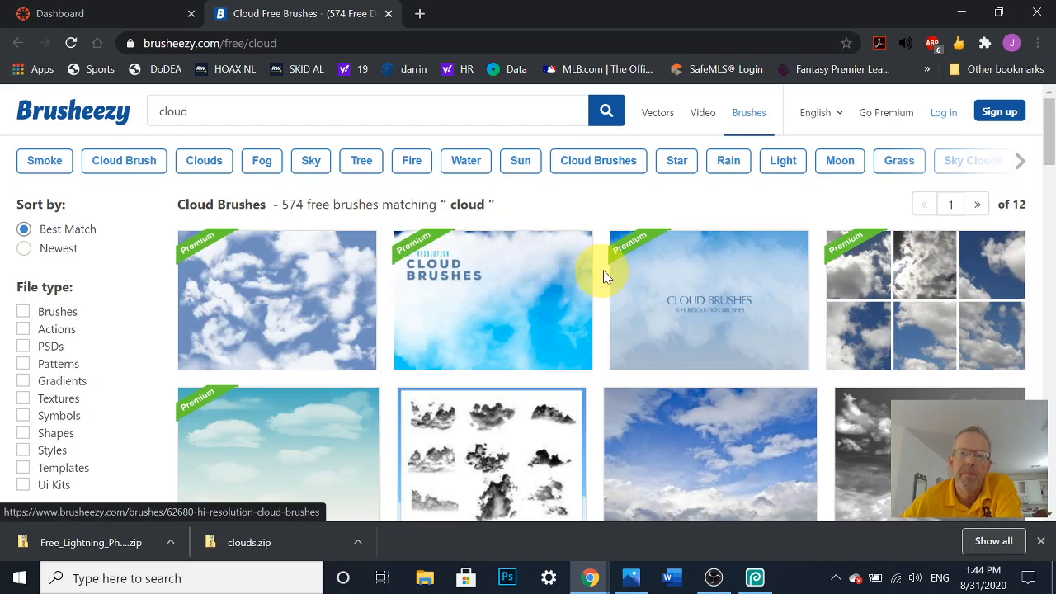
Step: Browse the cloud brush results and open the free Clouds set credited to esterliquoridesign.blogspot.com
scroll(346, 372, "down", 2)
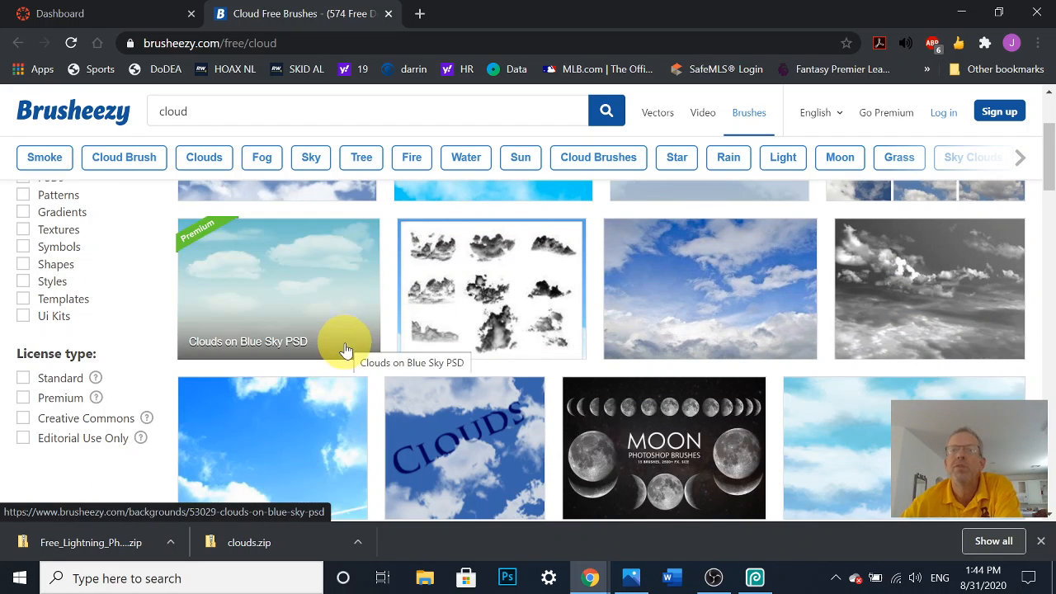
scroll(497, 328, "down", 1)
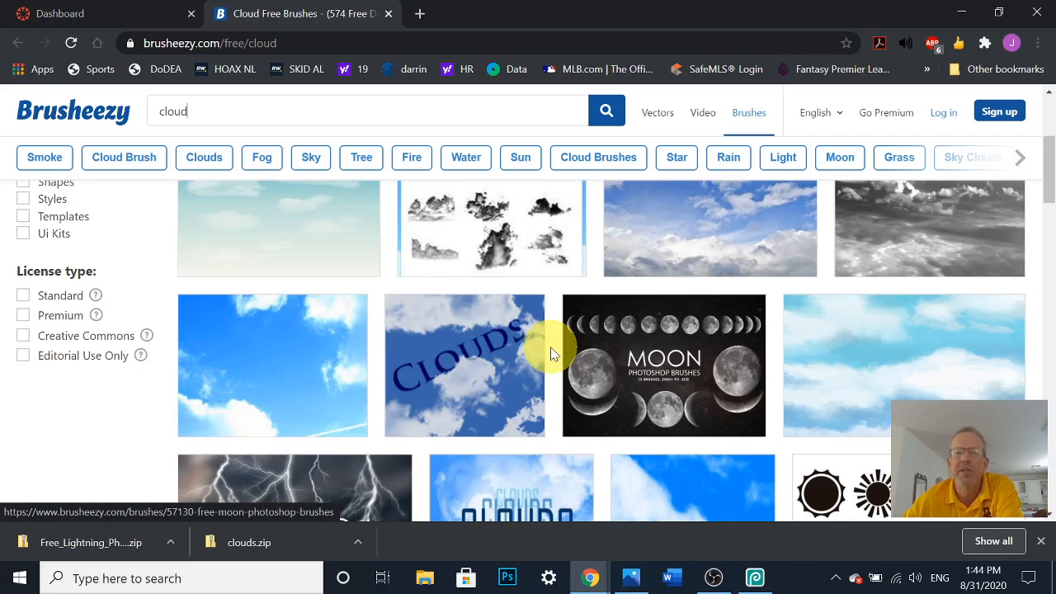
scroll(549, 349, "down", 3)
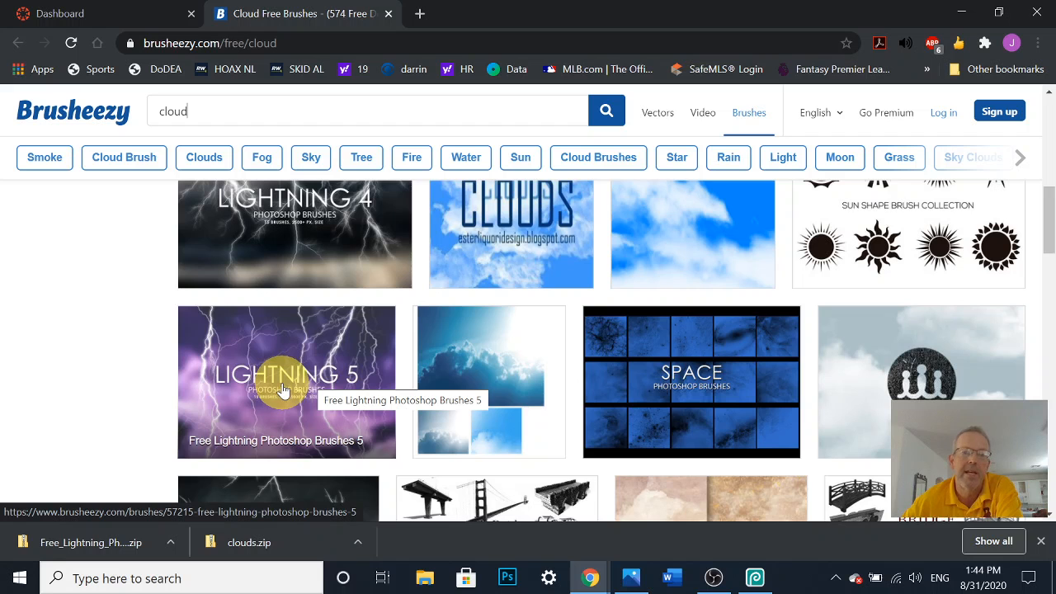
scroll(484, 354, "up", 5)
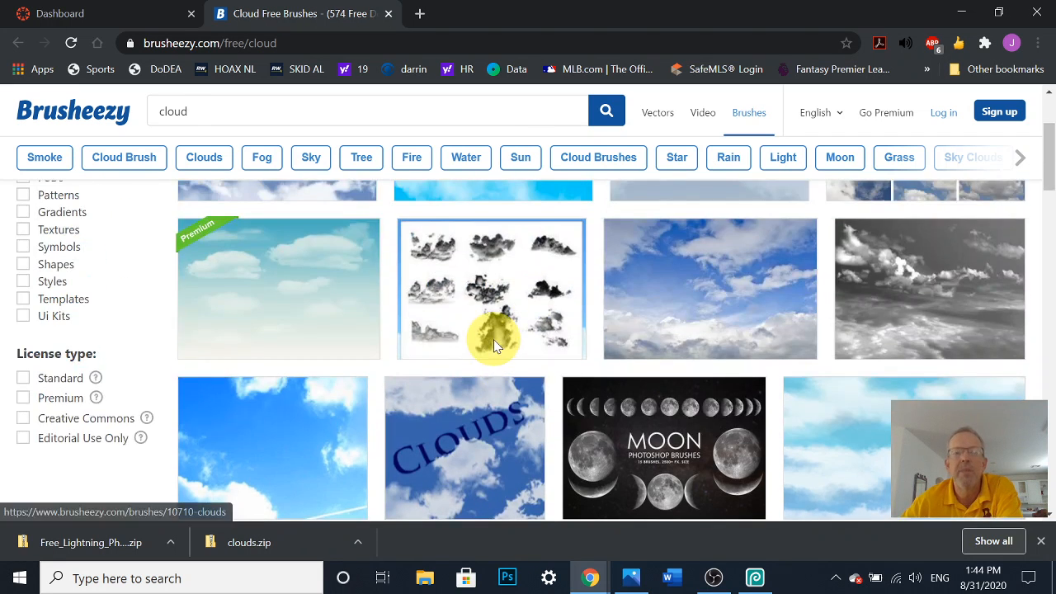
scroll(494, 339, "down", 2)
scroll(528, 413, "down", 1)
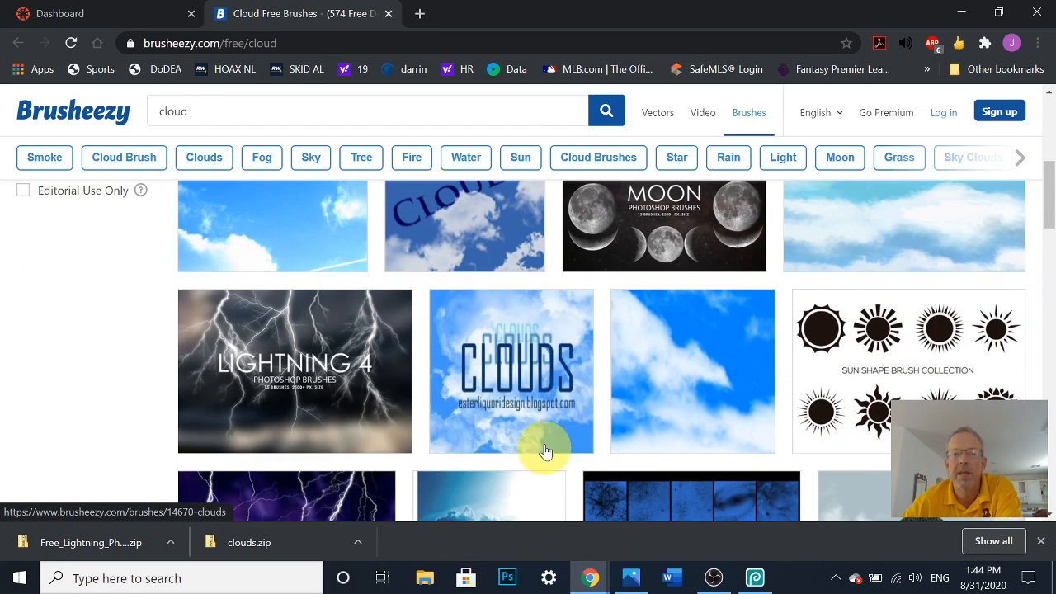
left_click(530, 386)
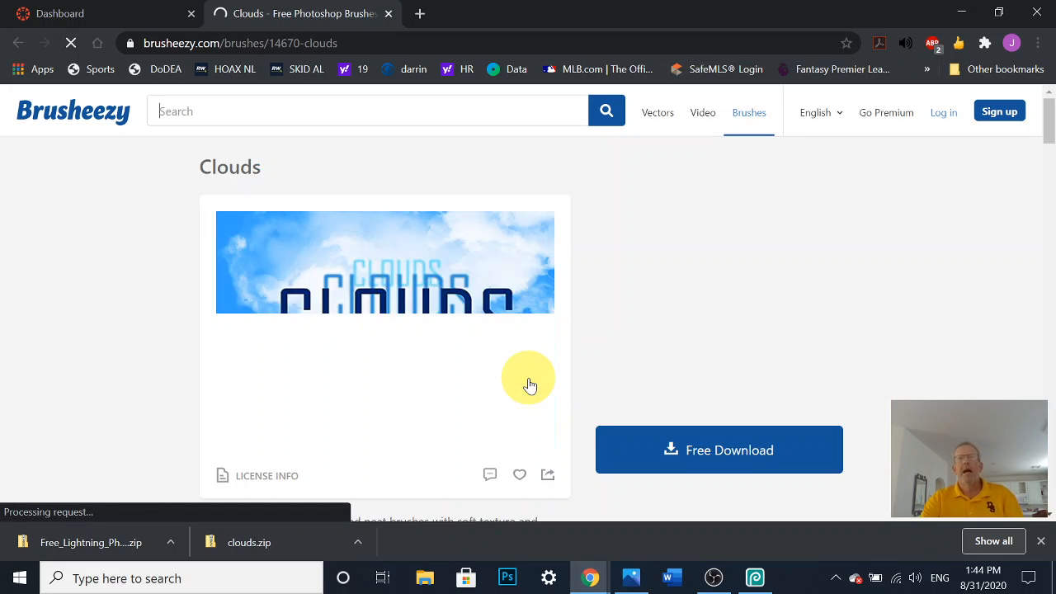
Step: Review the Clouds brush page and request its free download
scroll(615, 322, "down", 2)
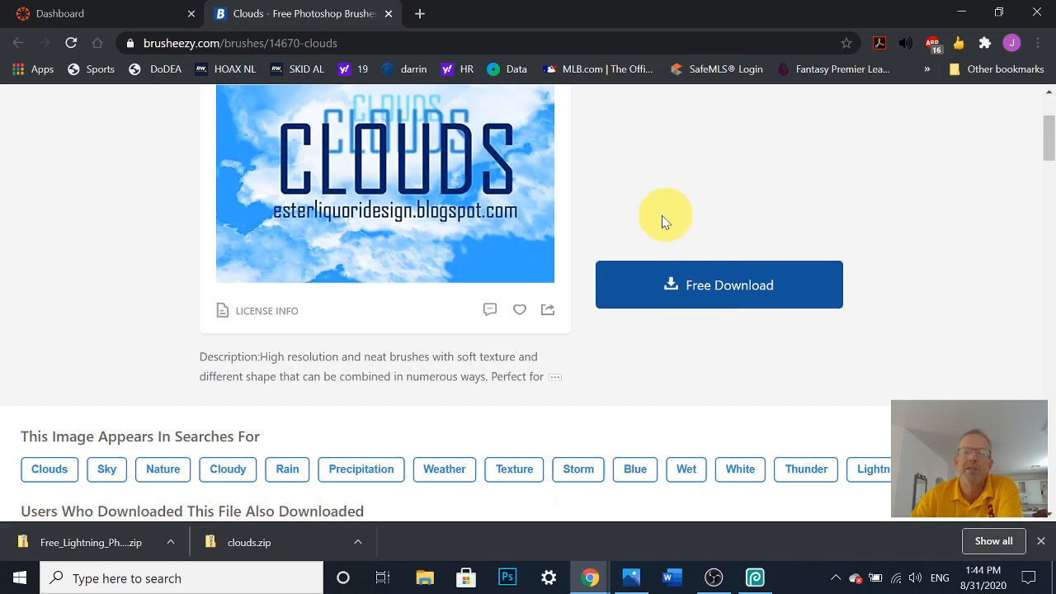
scroll(660, 216, "up", 2)
scroll(660, 217, "down", 1)
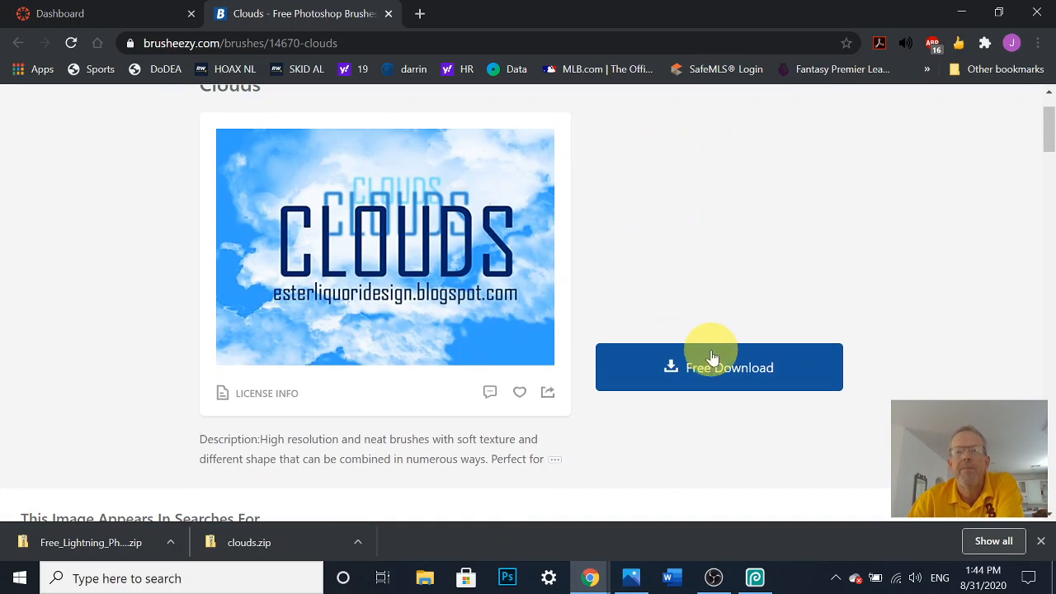
left_click(701, 379)
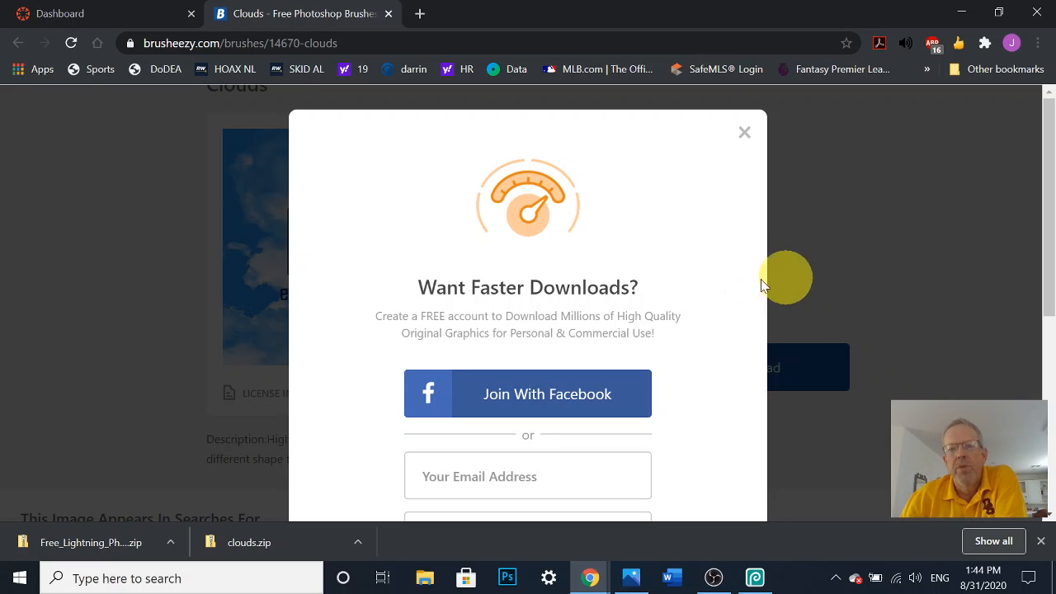
Step: Examine the free-account sign-up form in the faster downloads offer from start to end
scroll(711, 288, "down", 2)
scroll(717, 304, "down", 3)
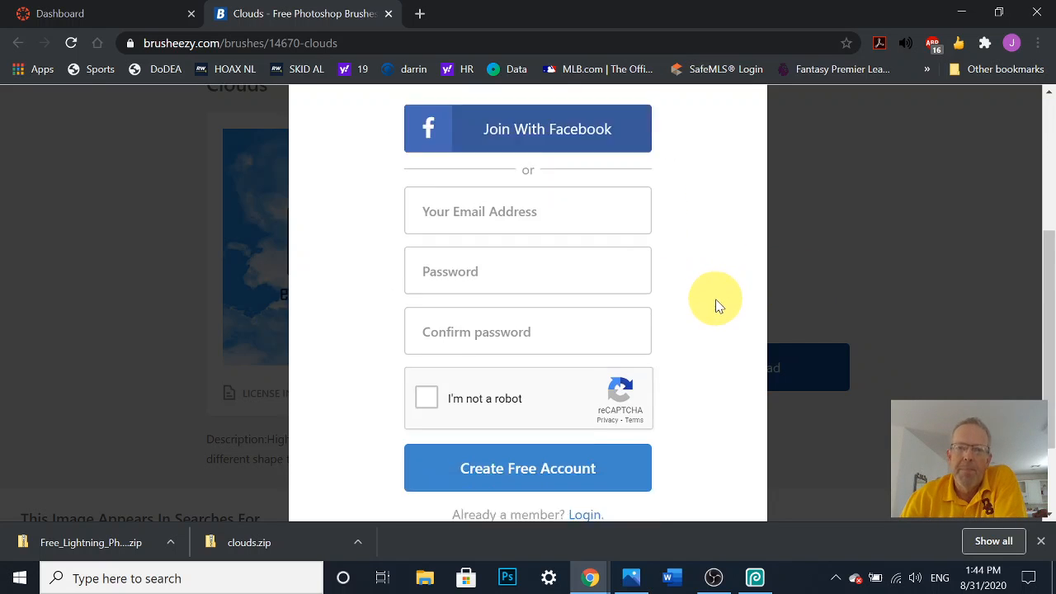
scroll(717, 308, "up", 2)
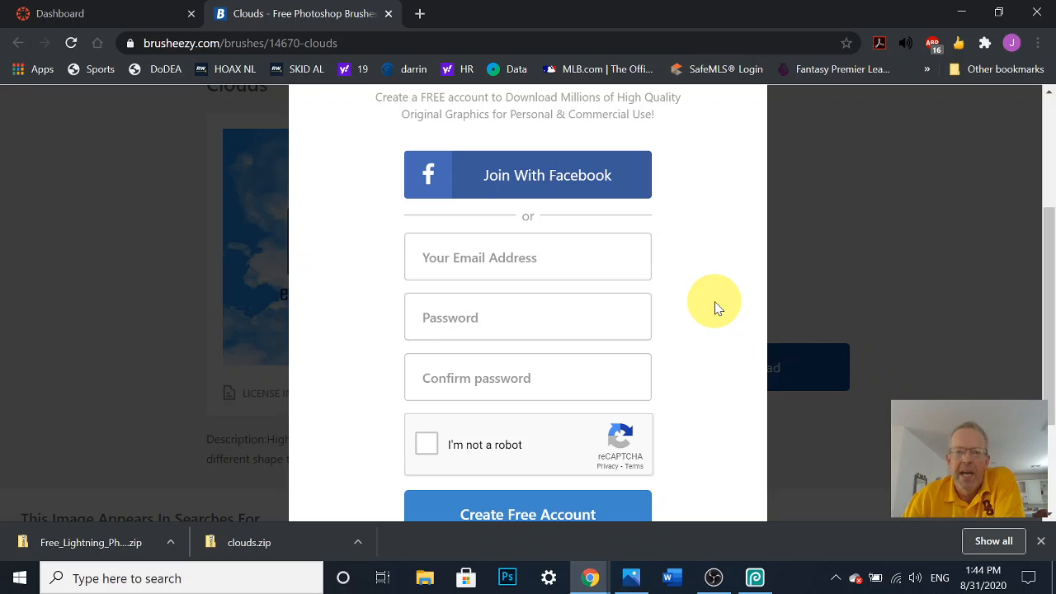
scroll(718, 308, "down", 2)
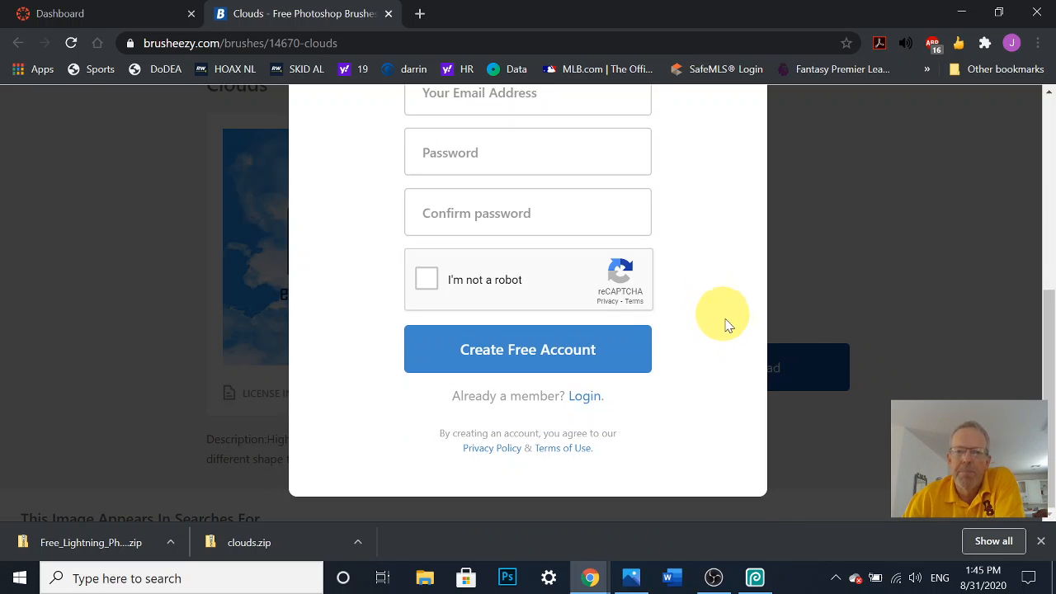
scroll(727, 326, "up", 2)
scroll(726, 328, "up", 3)
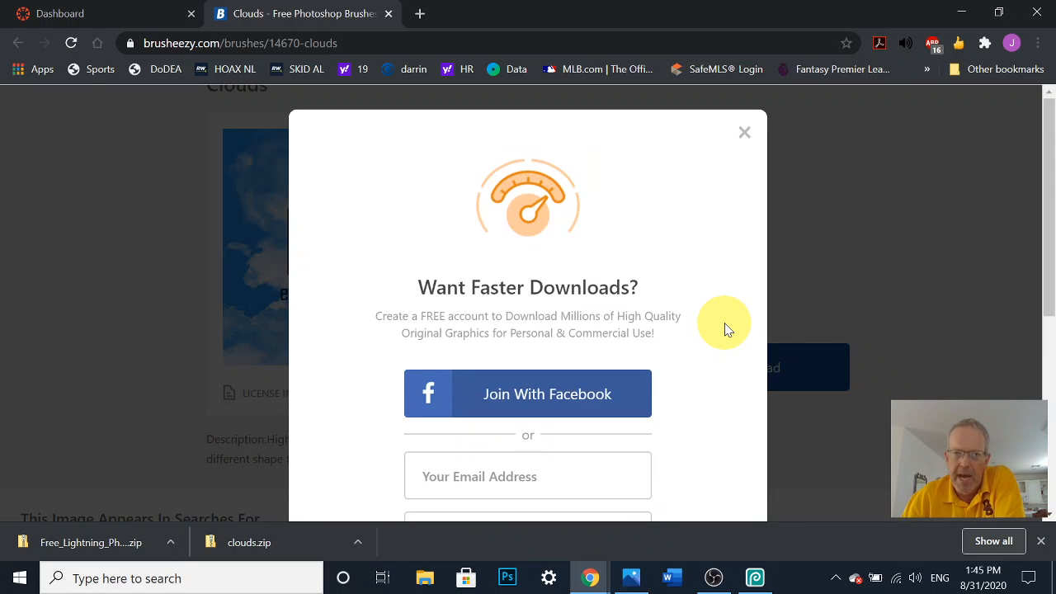
scroll(727, 328, "down", 3)
scroll(724, 330, "down", 2)
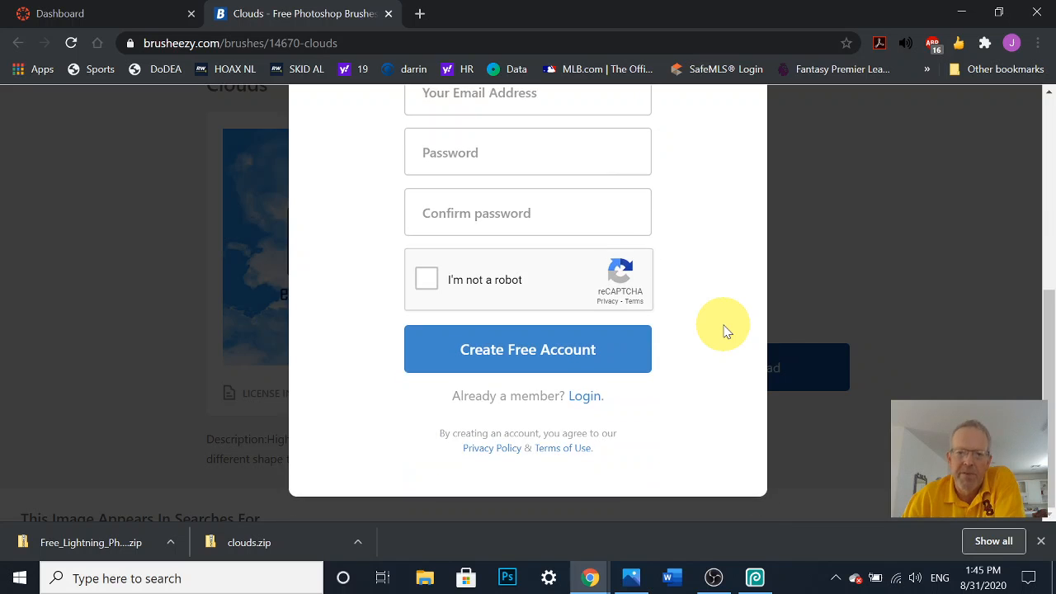
scroll(725, 331, "up", 5)
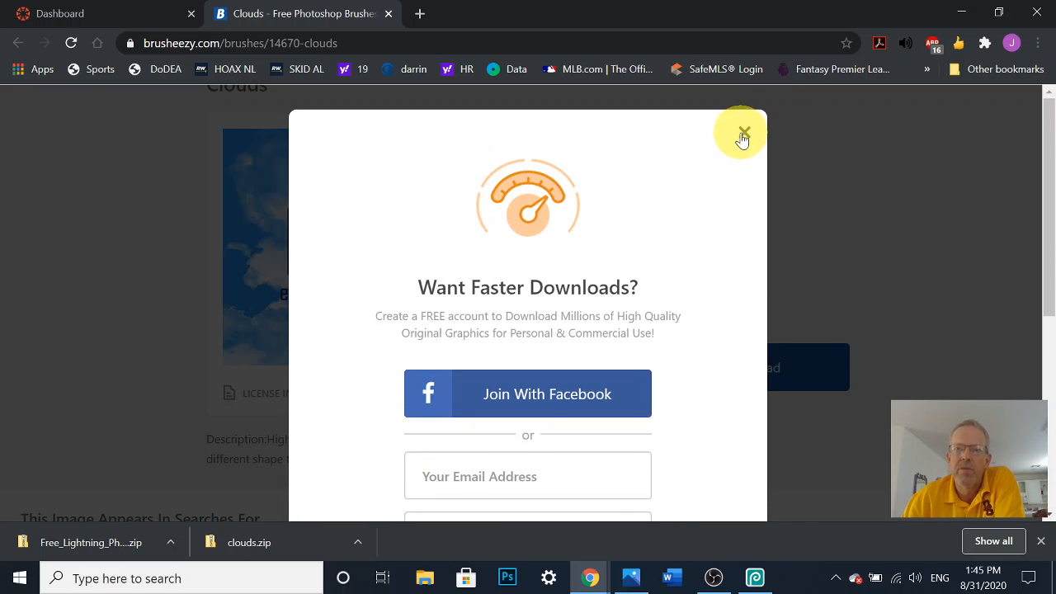
Step: Dismiss the sign-up offer, download the Clouds brush set without an account and close the download countdown
left_click(743, 133)
left_click(662, 372)
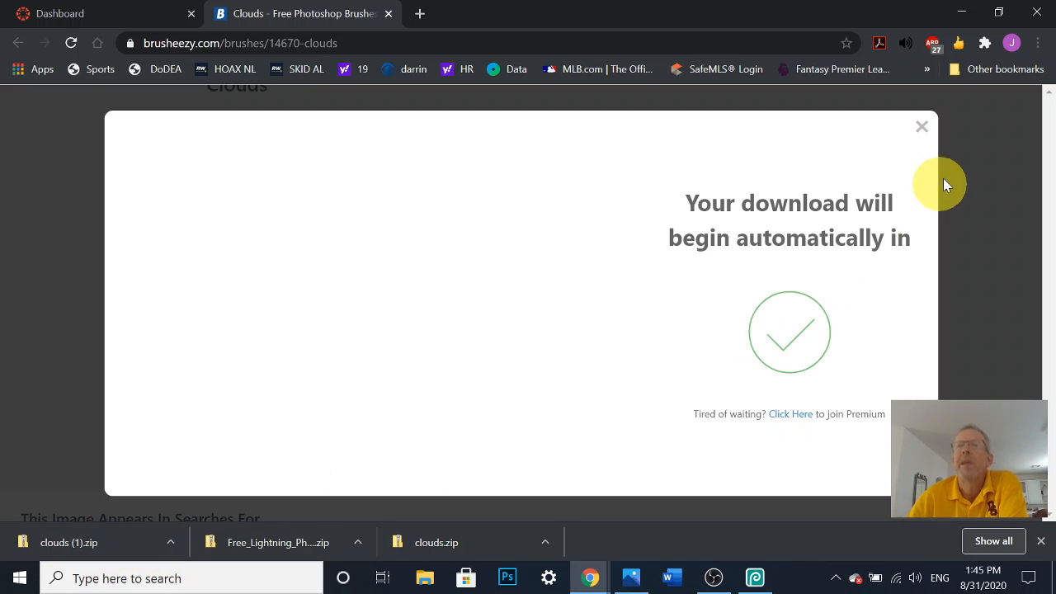
left_click(923, 132)
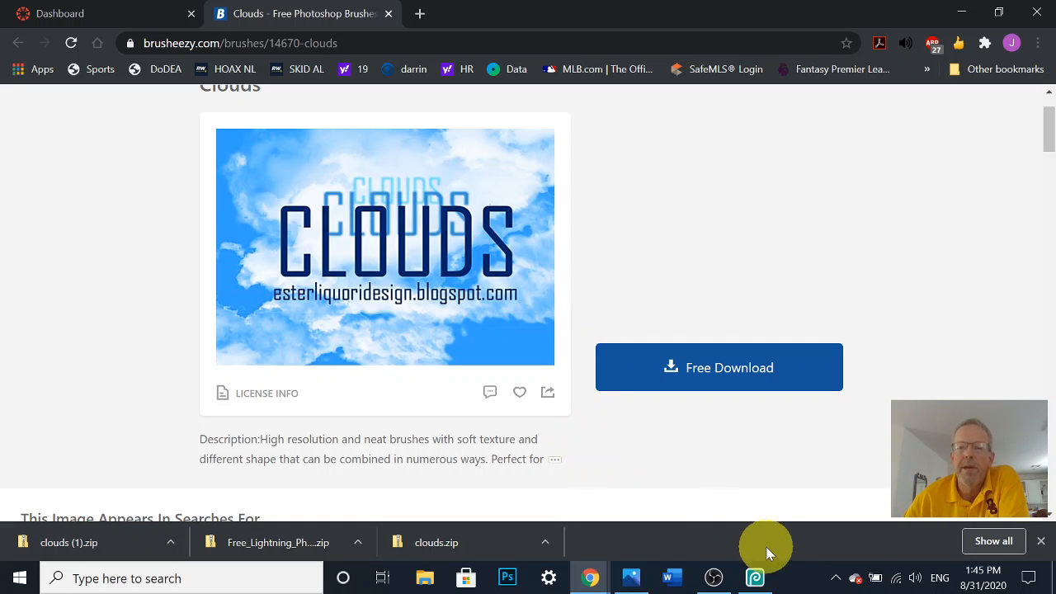
Step: Switch to Photopea and open the zipped brush file "clouds (1)" from the Downloads folder
left_click(754, 581)
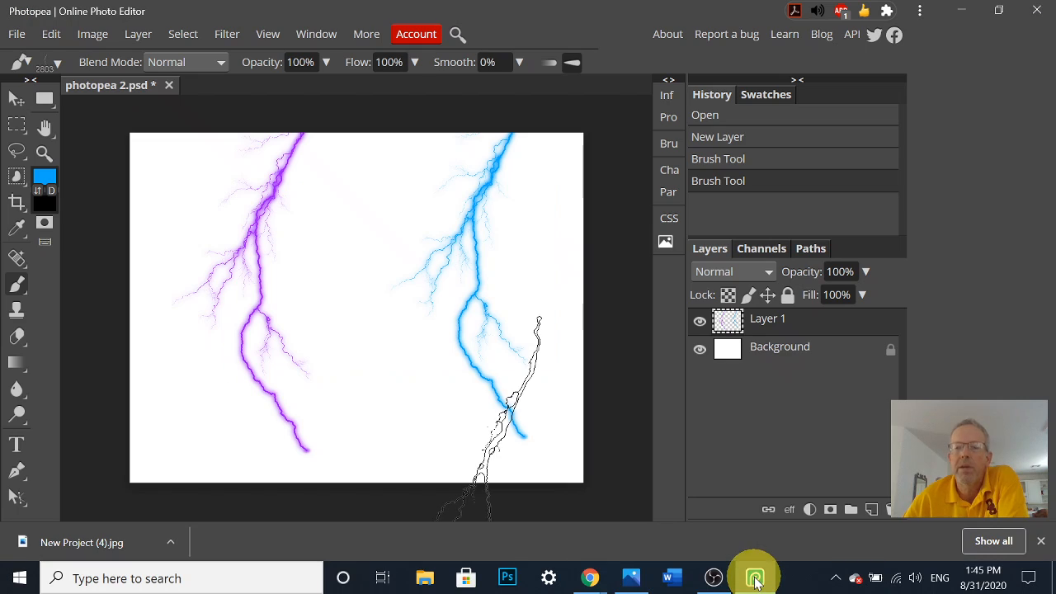
left_click_drag(513, 342, 352, 224)
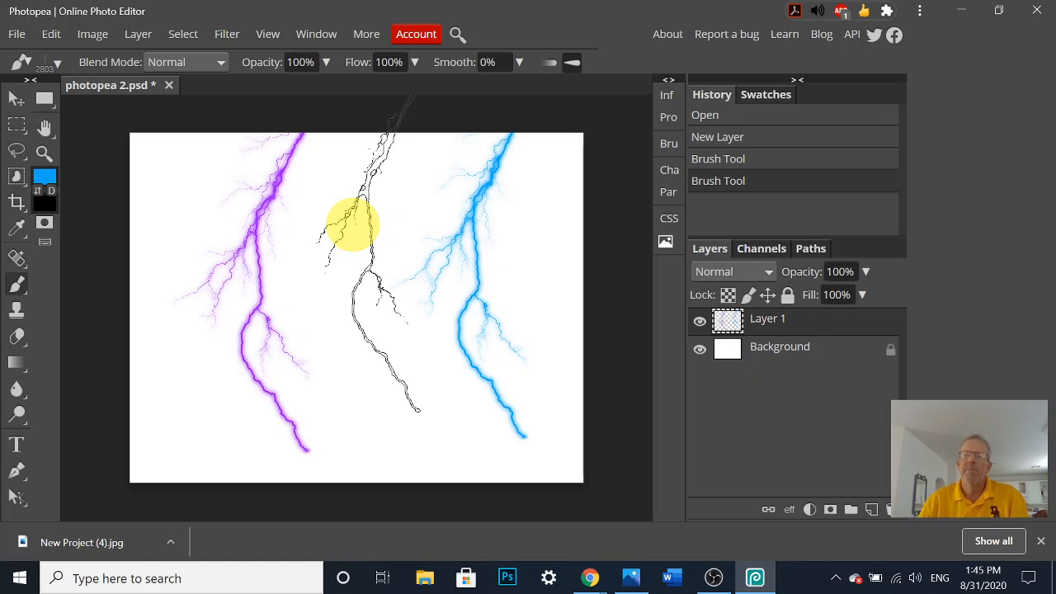
left_click_drag(353, 224, 17, 39)
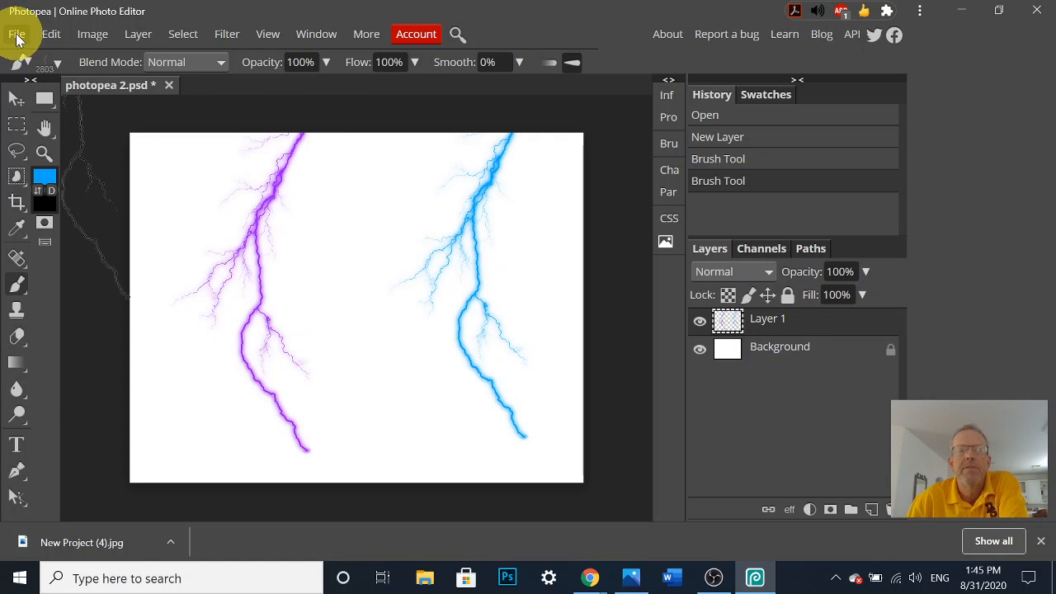
left_click(17, 37)
left_click(36, 83)
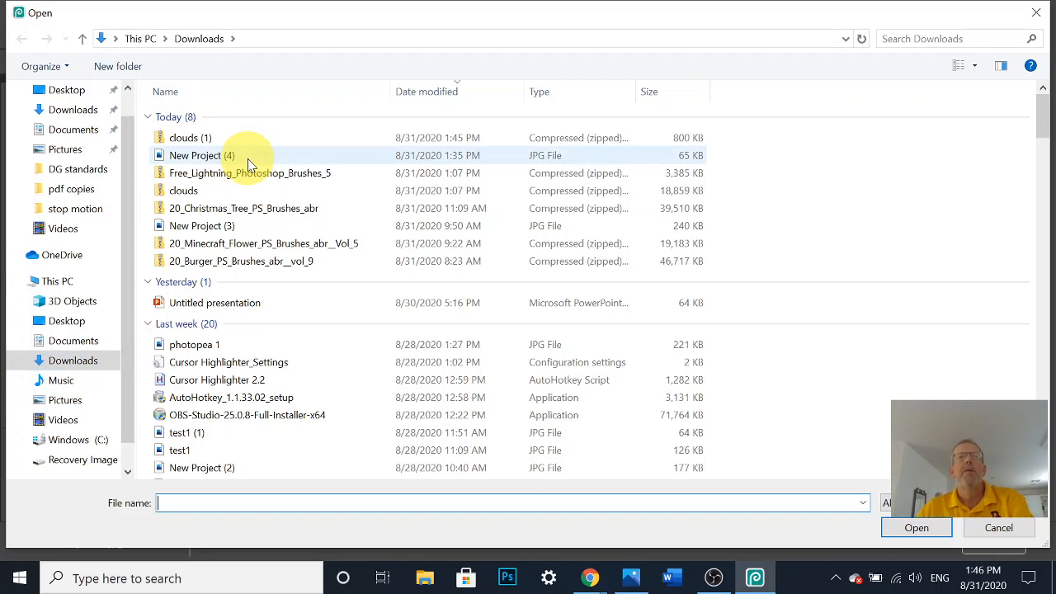
left_click(191, 142)
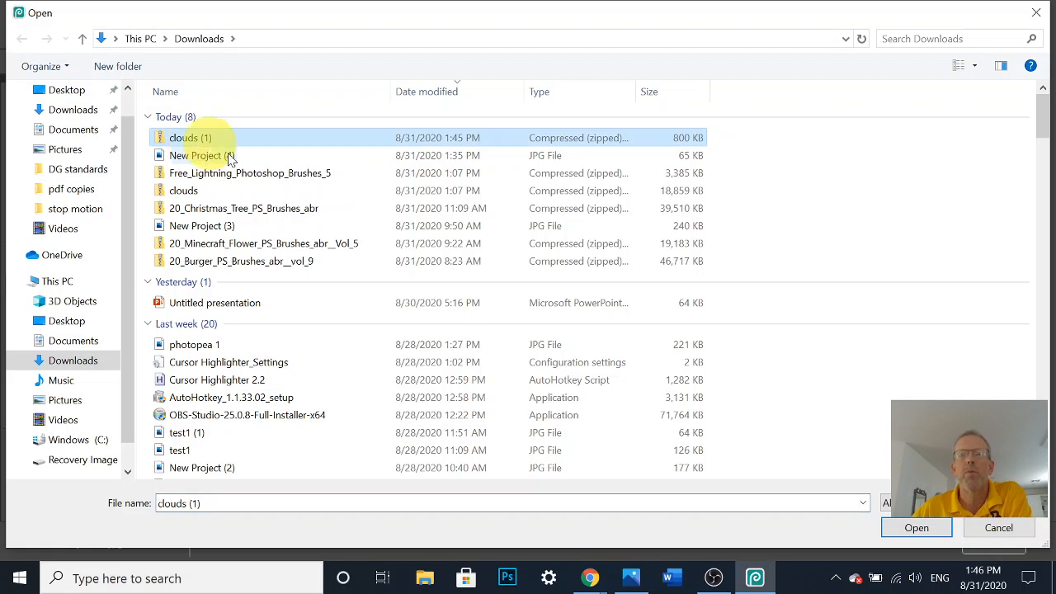
left_click(911, 526)
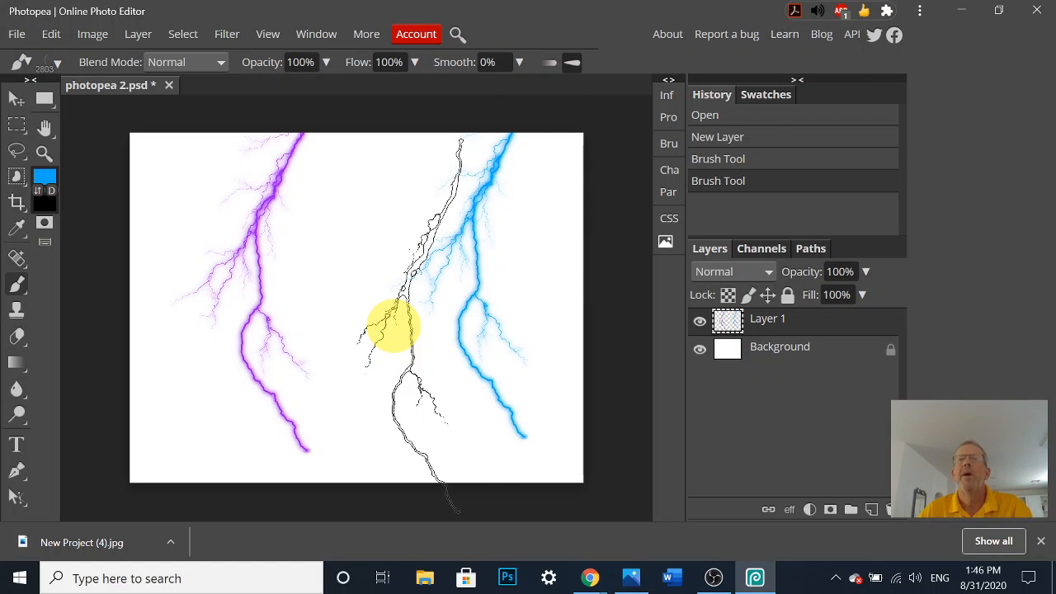
Step: Choose the 881 px cloud brush tip and stamp one blue cloud between the two lightning bolts
left_click(670, 146)
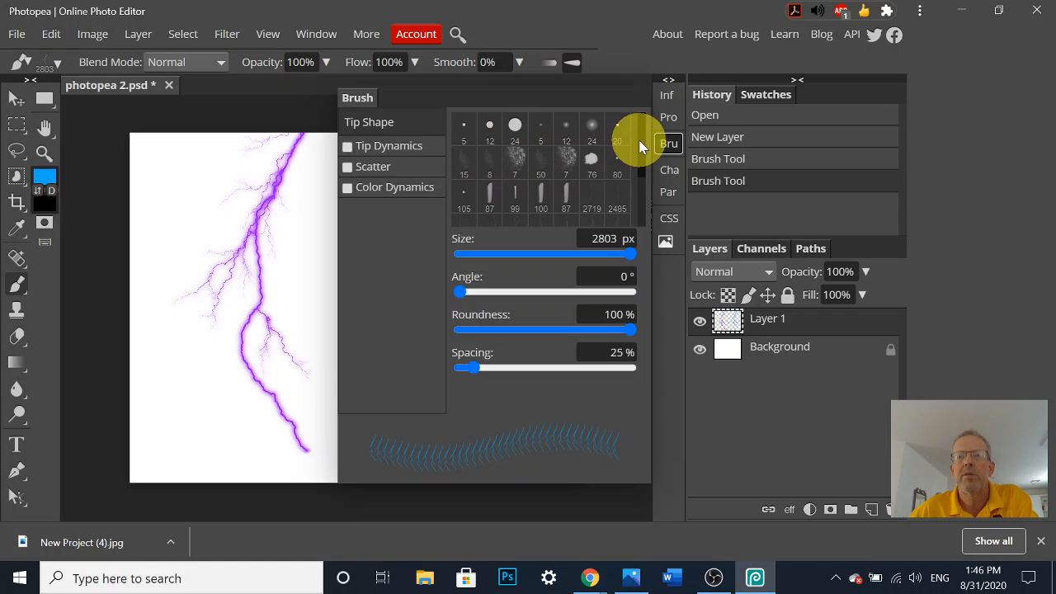
left_click_drag(640, 143, 647, 206)
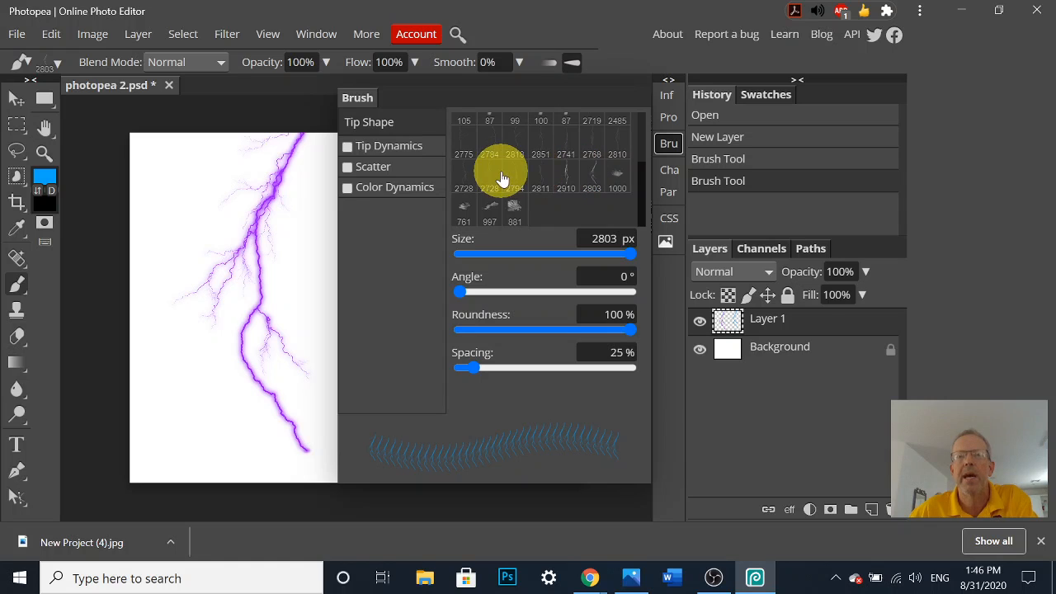
left_click(512, 207)
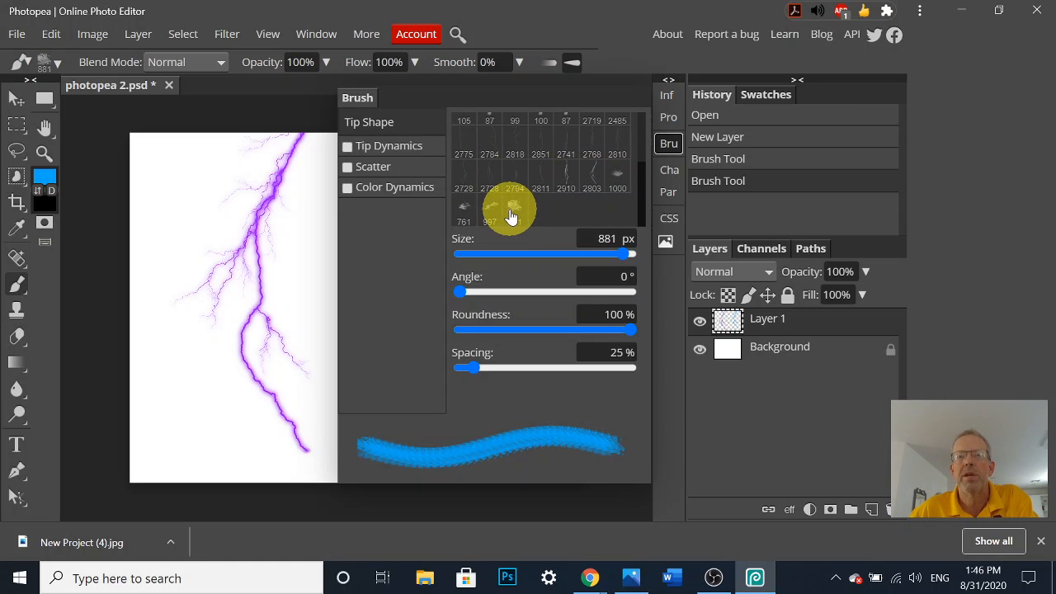
left_click(671, 148)
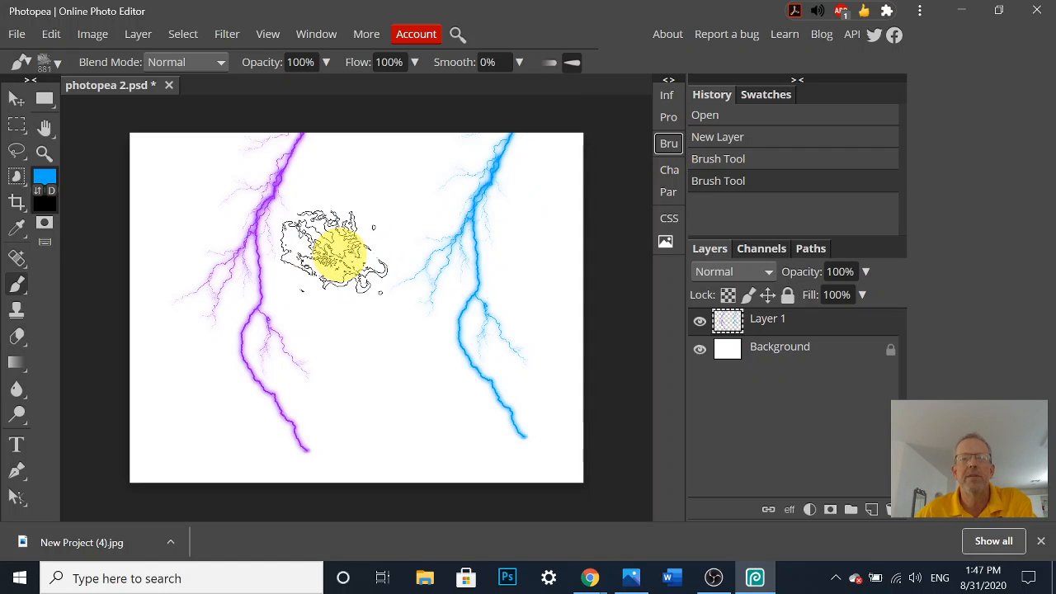
left_click(384, 212)
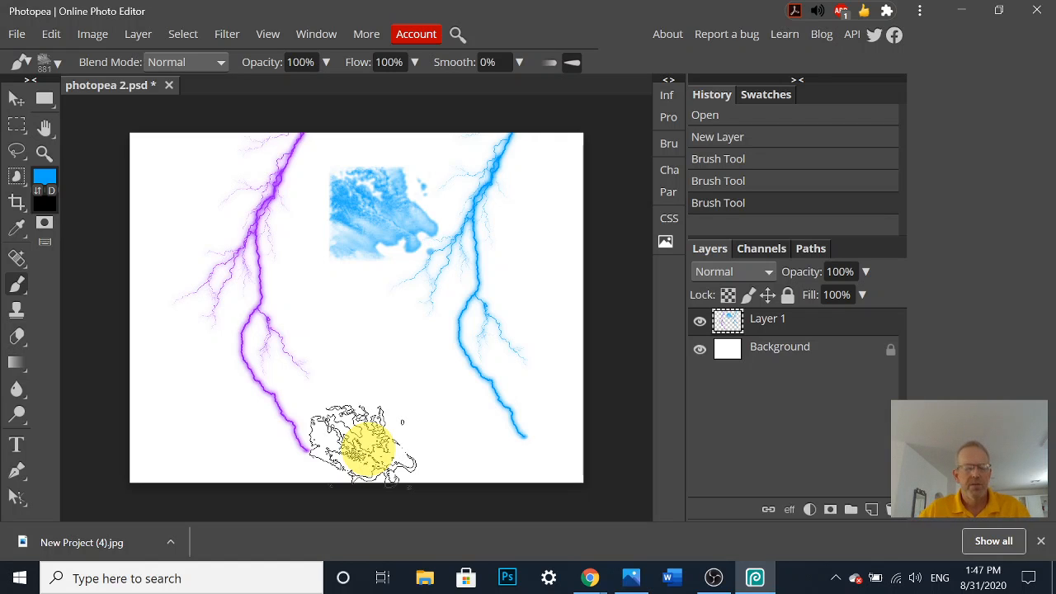
Step: Undo the blue cloud stamp and enlarge the cloud brush to 3400 px
key("ctrl+z")
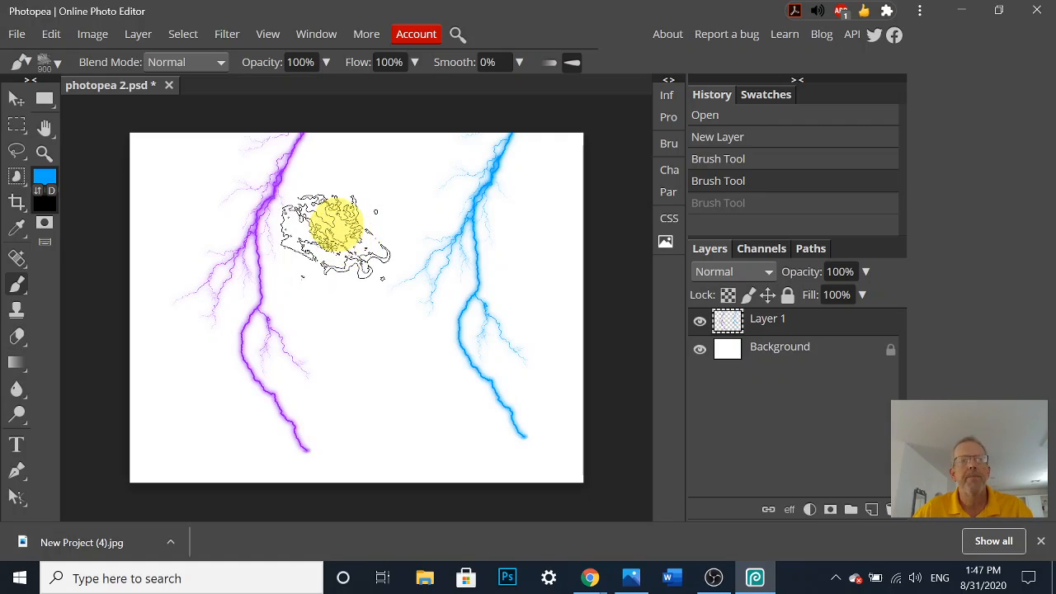
key("]")
key("]")
key("]")
key("]")
key("]")
key("]")
key("]")
key("]")
key("]")
key("]")
key("]")
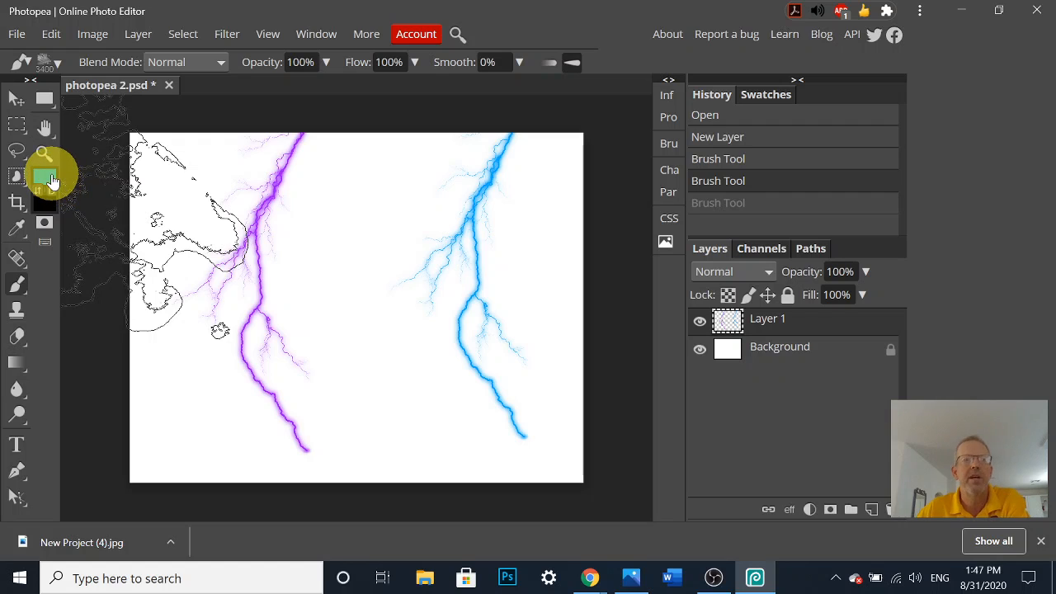
Step: Set the brush color to slate grey 67757c and stamp the large cloud twice over the upper area around the purple lightning bolt
left_click(47, 175)
left_click(172, 296)
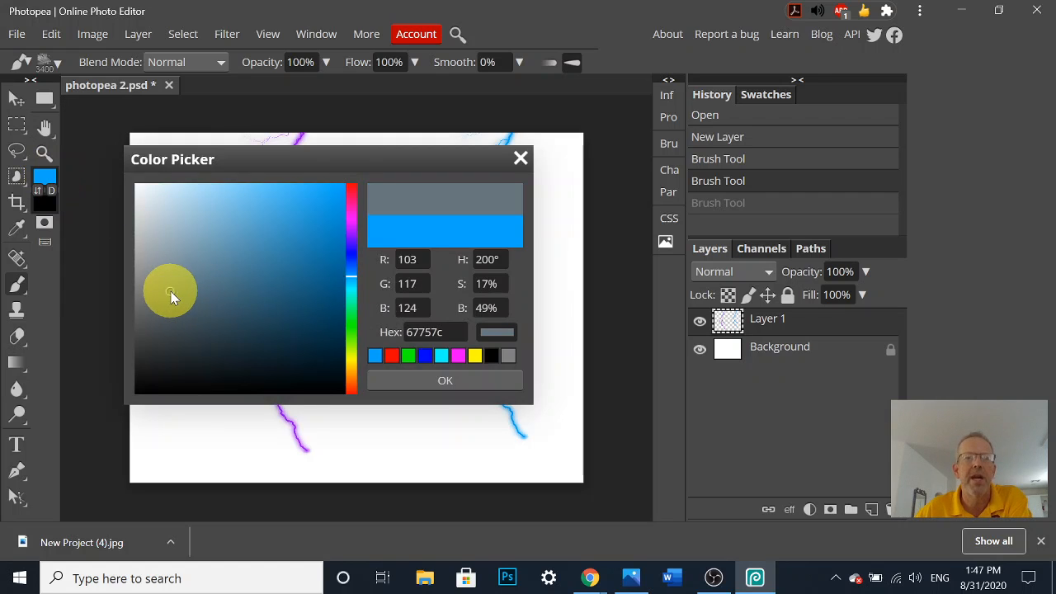
left_click(437, 380)
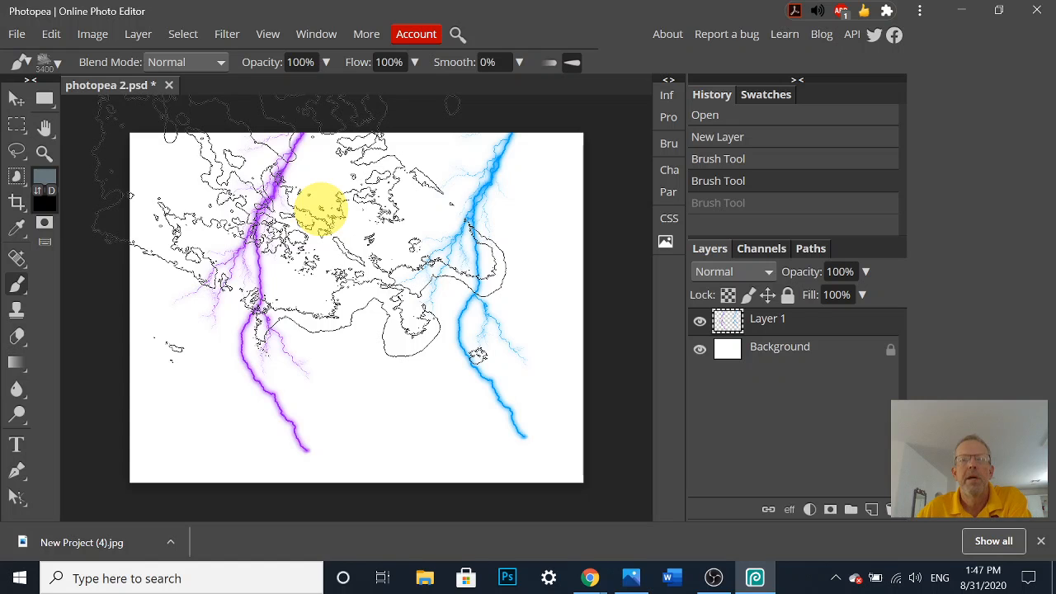
left_click(320, 211)
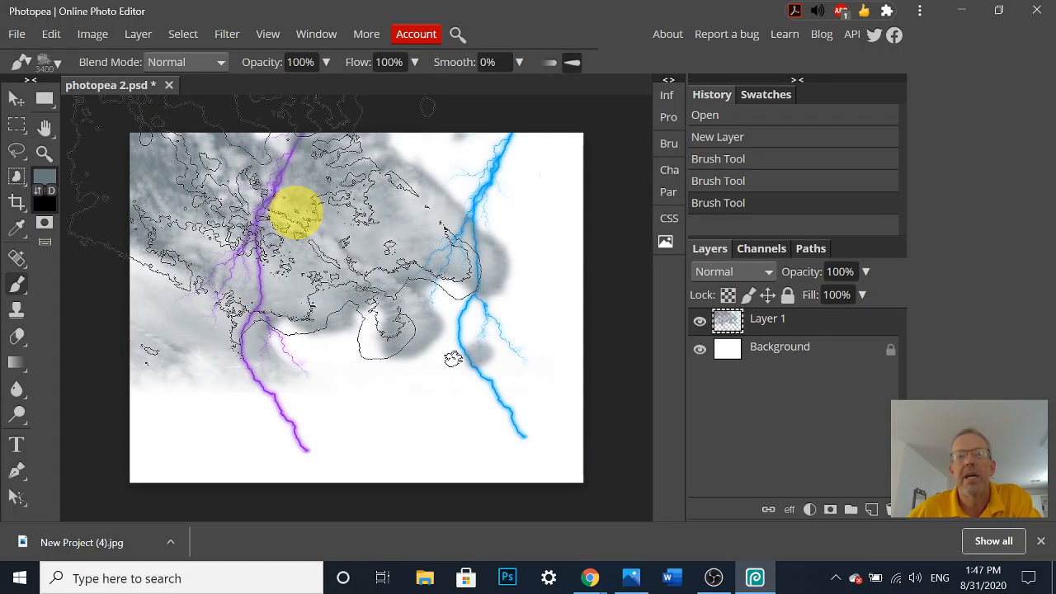
left_click(293, 346)
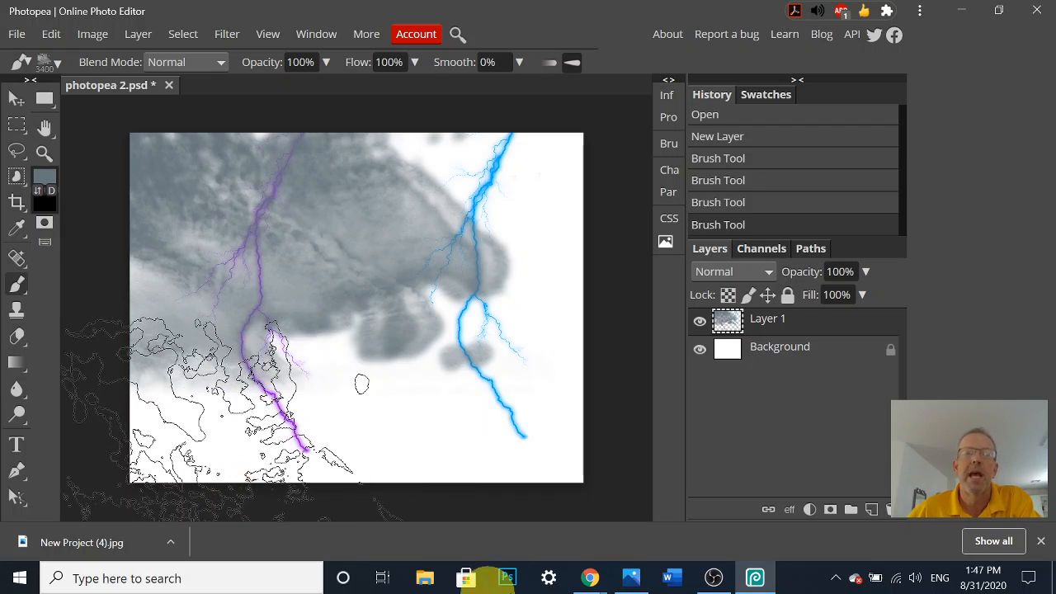
Step: Add a new layer above Layer 1 and stamp two more large grey clouds across the lightning bolts
left_click(871, 509)
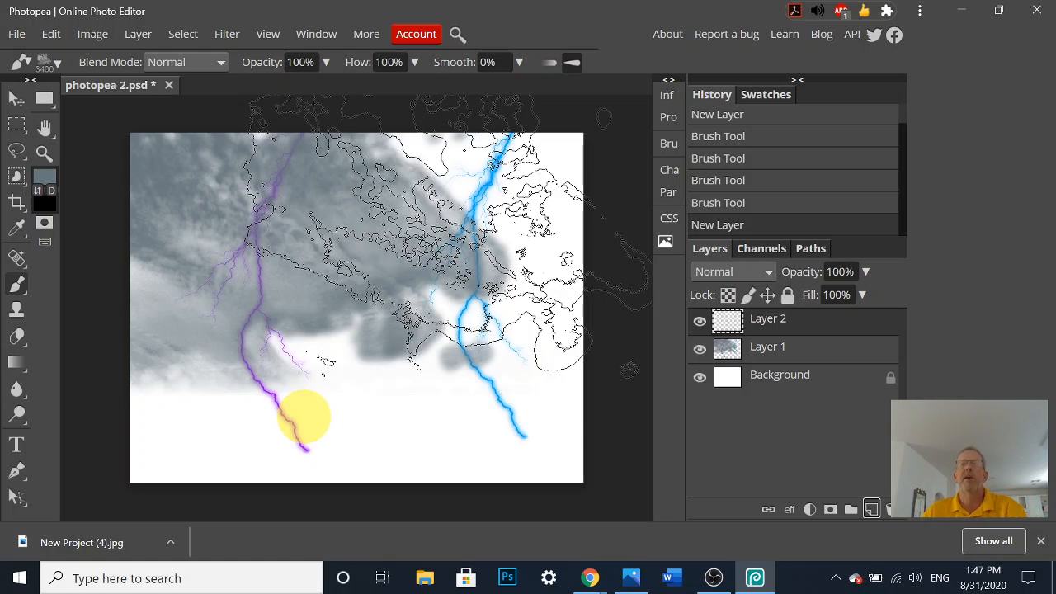
double_click(253, 409)
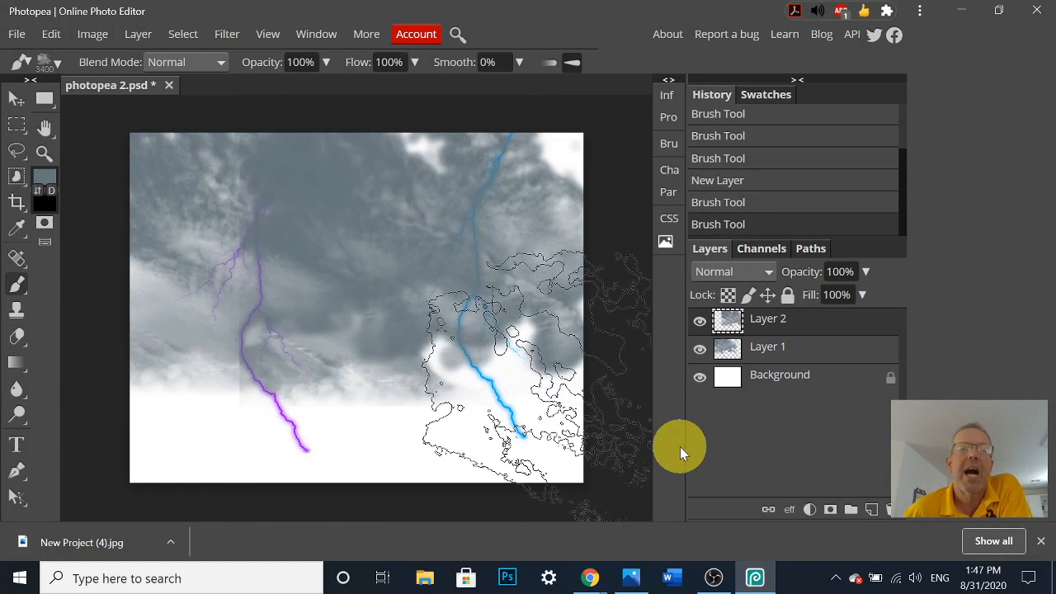
Step: Hide Layer 2 and Layer 1, and add a new empty layer above them
left_click(700, 324)
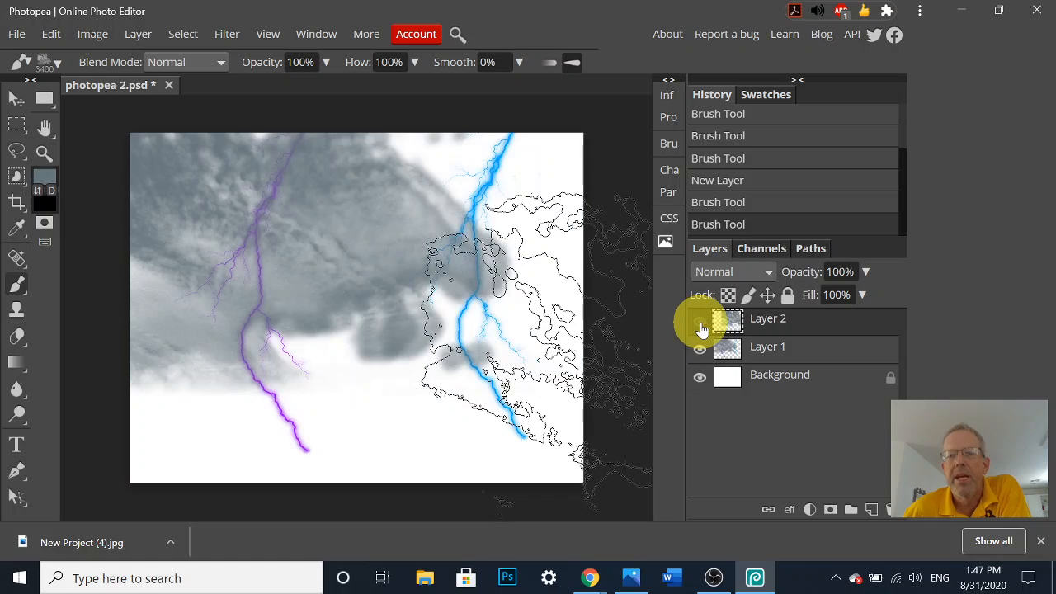
left_click(700, 352)
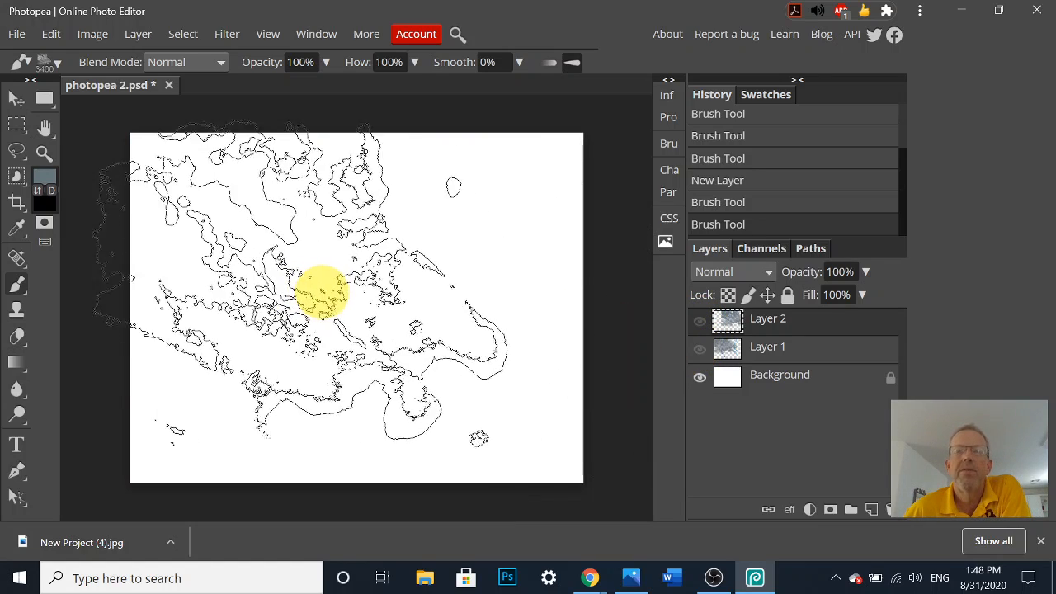
left_click(873, 508)
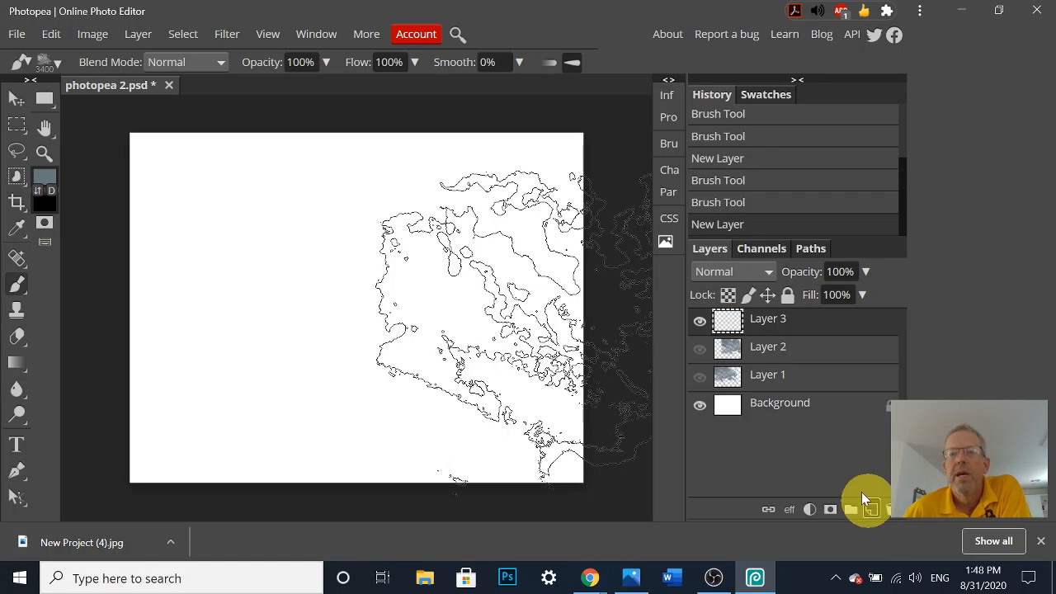
Step: Choose the 761 px cloud brush tip and enlarge it to 1000 px
left_click(668, 144)
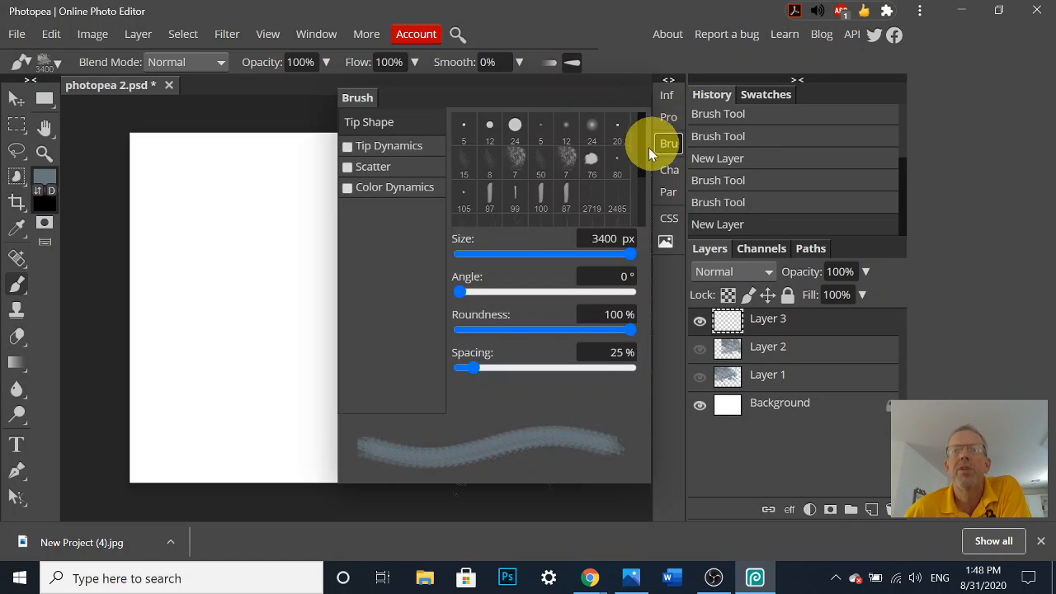
left_click_drag(638, 163, 641, 224)
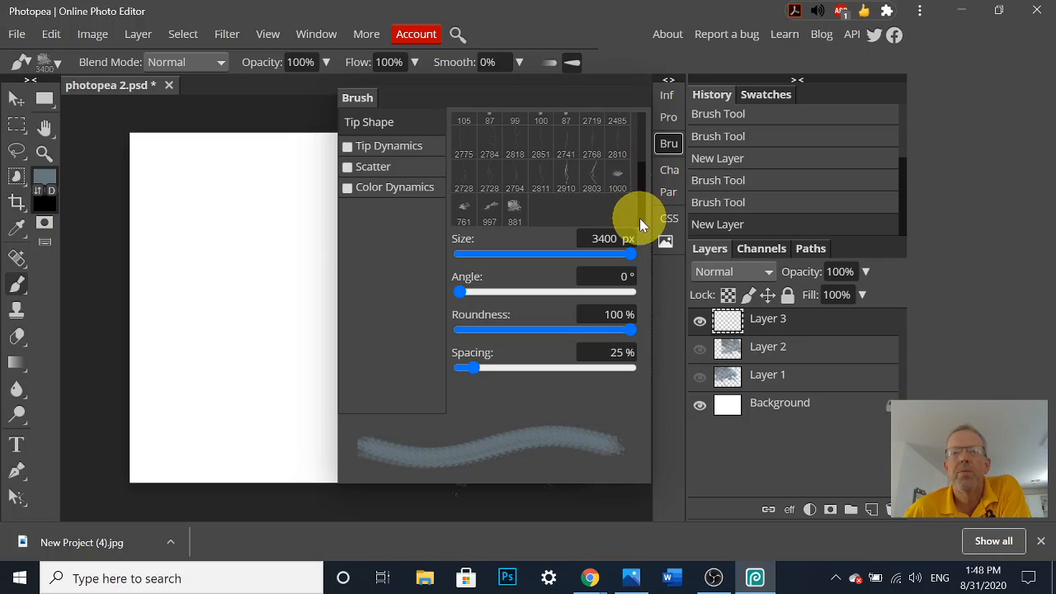
left_click(465, 212)
left_click(668, 144)
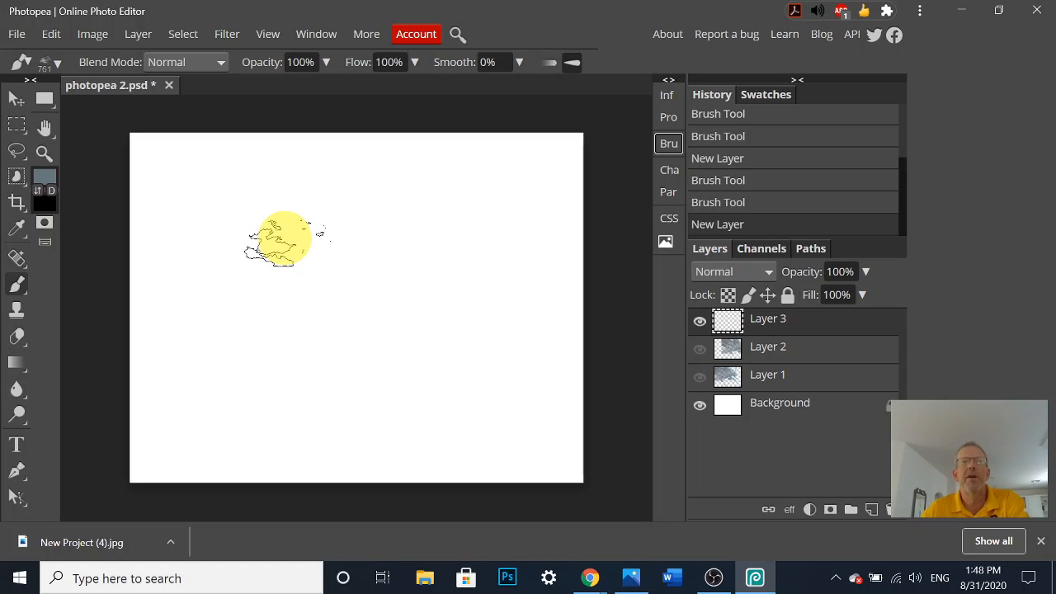
left_click(59, 64)
left_click_drag(103, 109, 233, 112)
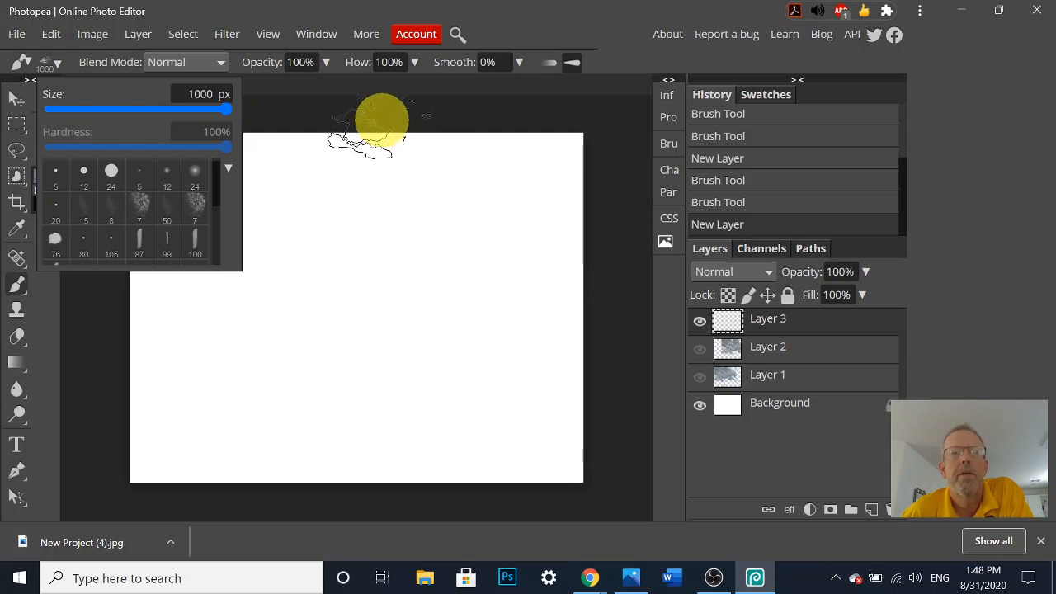
Step: Stamp four separate grey clouds across the upper half of the canvas on Layer 3
left_click(381, 221)
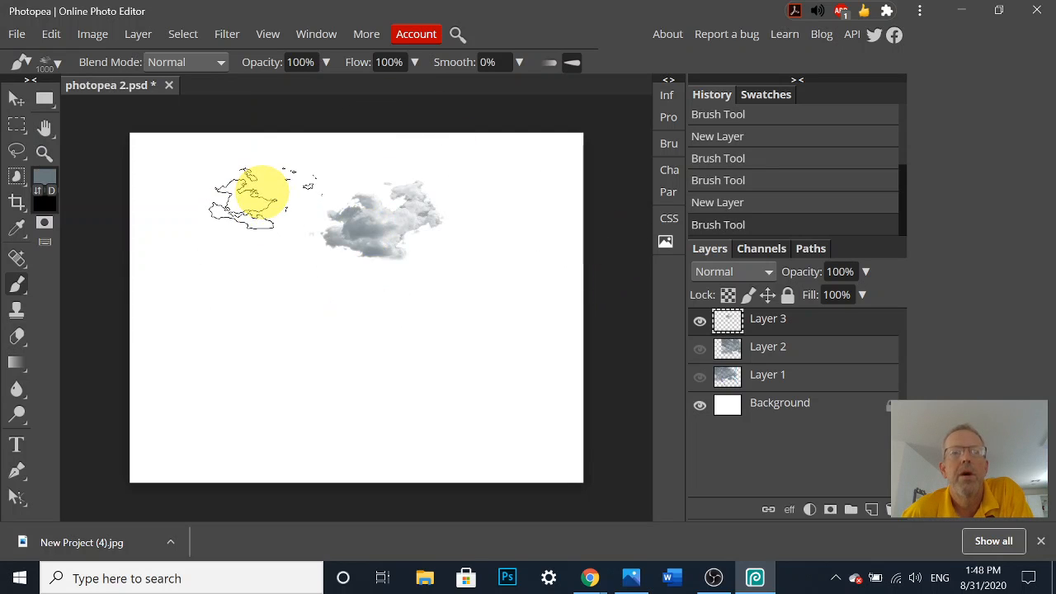
left_click(264, 194)
left_click(211, 274)
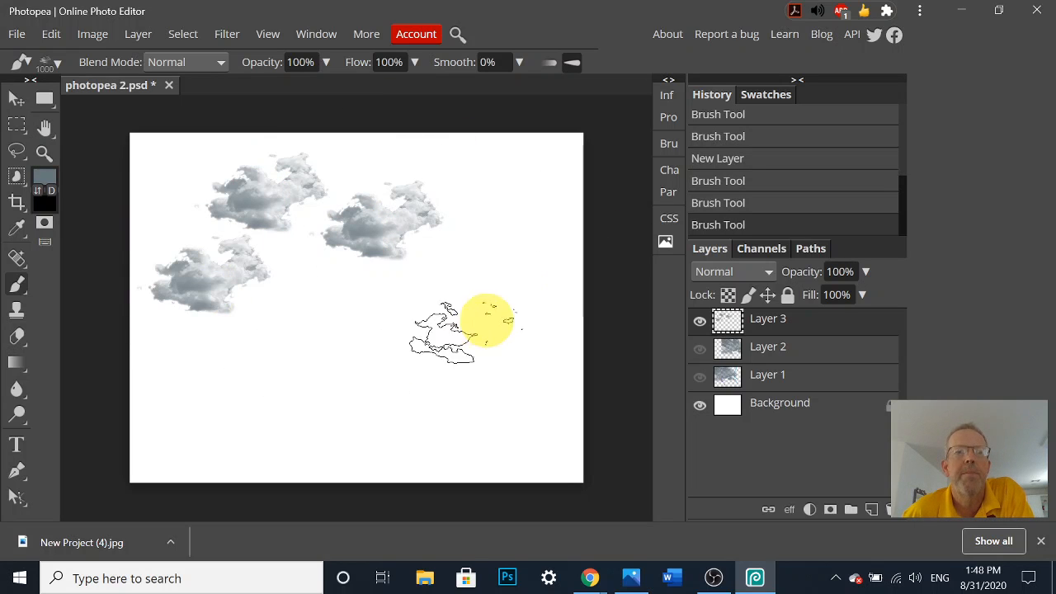
left_click(512, 283)
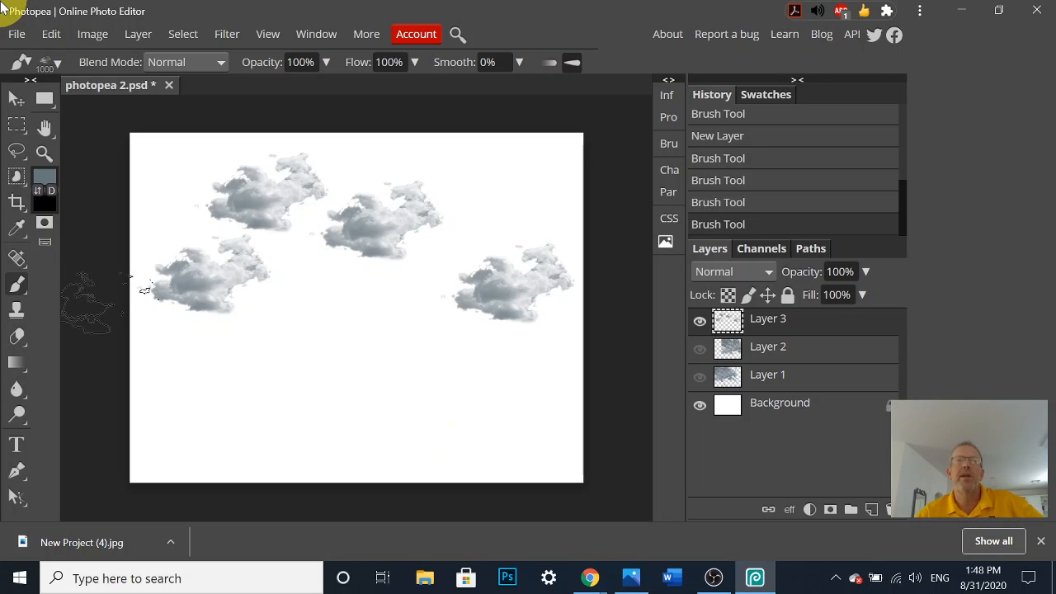
Step: Export the image as a JPG at 3300 × 2550 px and 70% quality
left_click(18, 36)
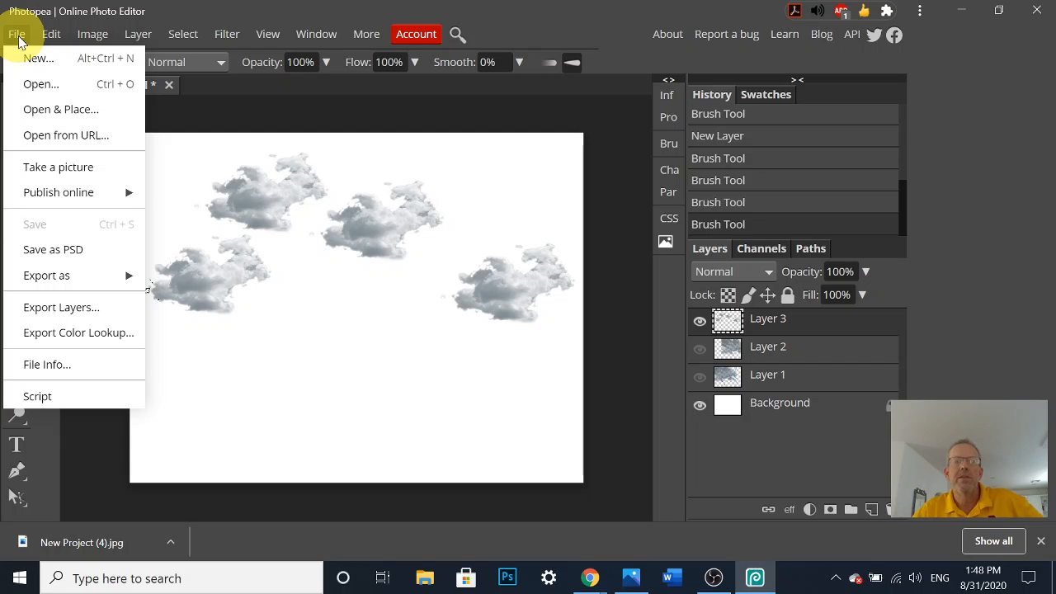
mouse_move(45, 279)
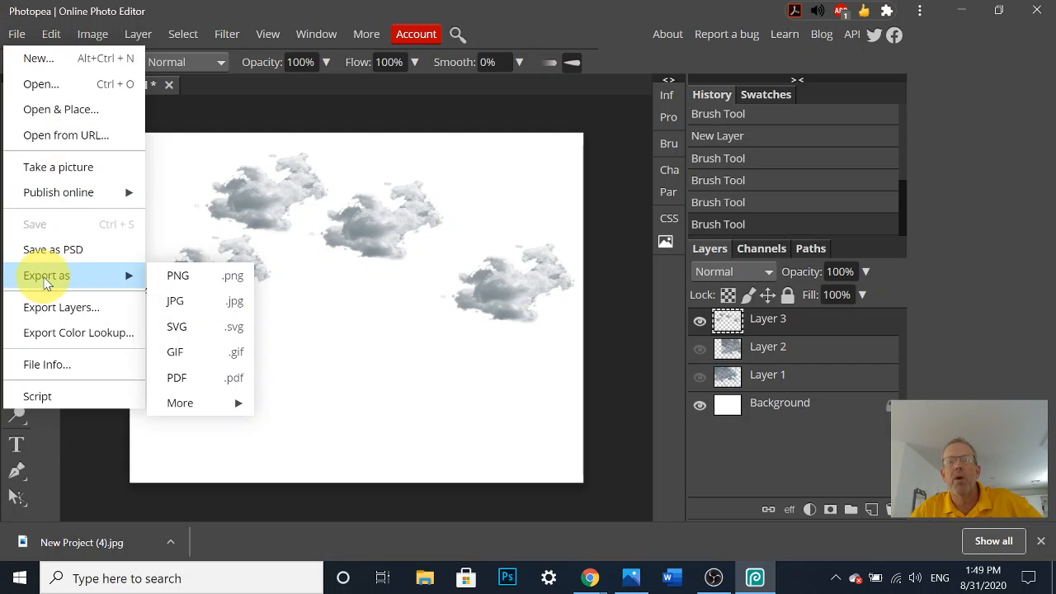
left_click(176, 304)
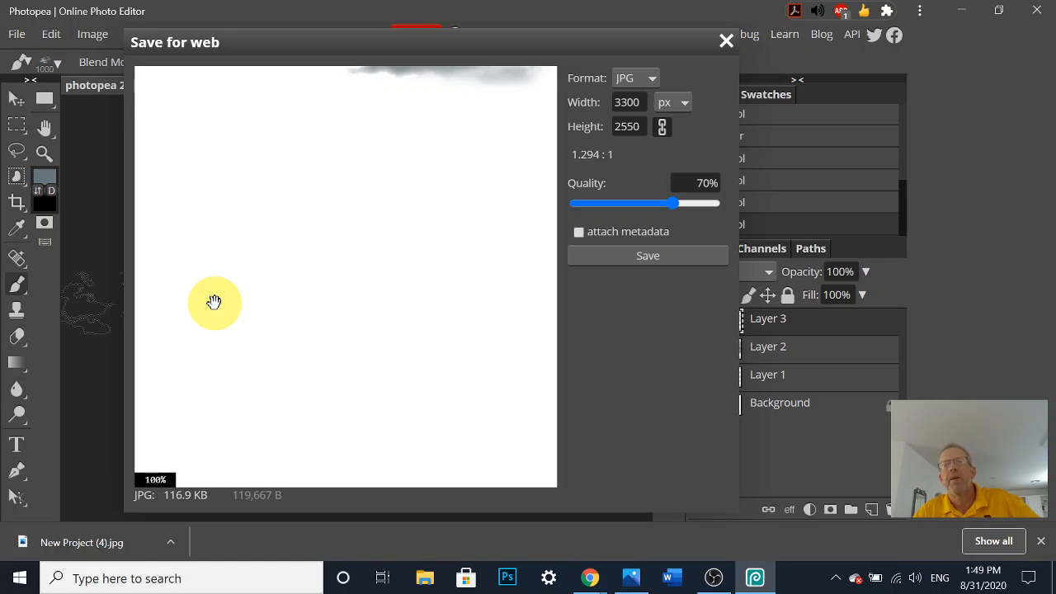
left_click(657, 256)
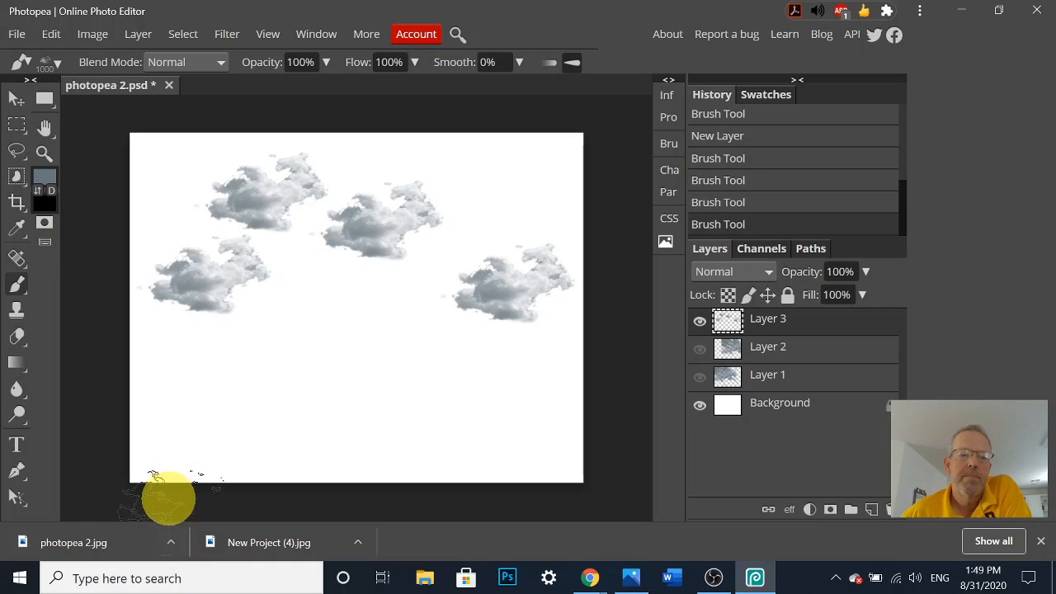
Step: Show the exported file "photopea 2" in the Downloads folder, look at its file options including Rename, and close the folder window
left_click(169, 543)
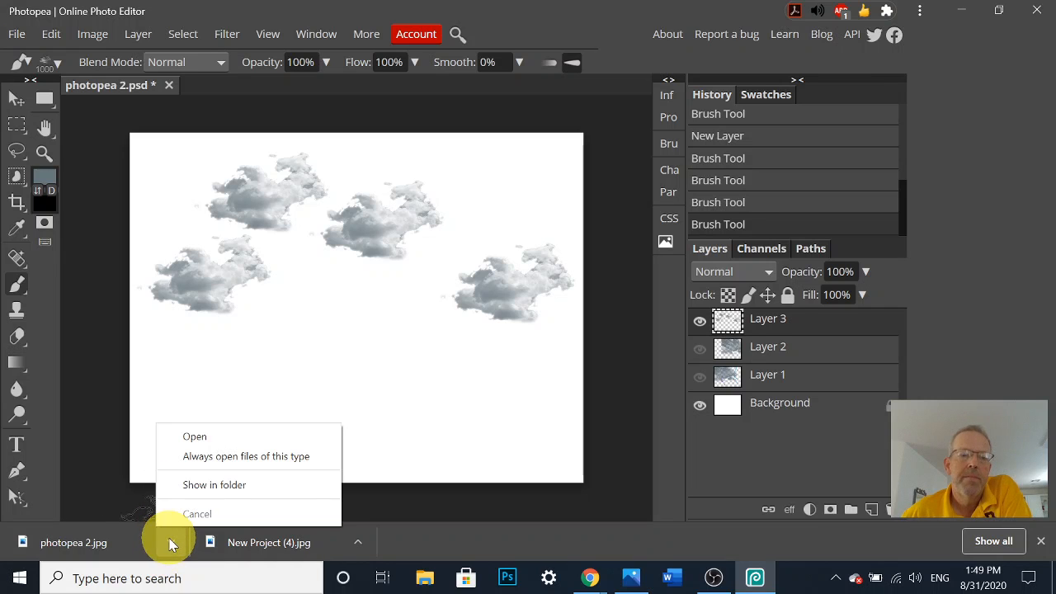
left_click(203, 487)
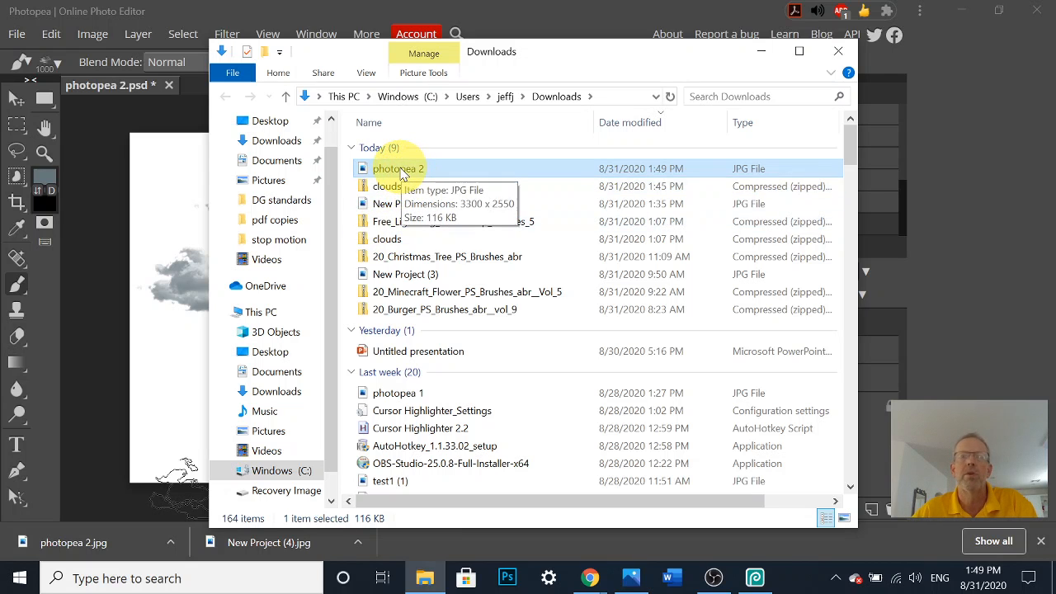
right_click(400, 174)
left_click(398, 172)
right_click(397, 172)
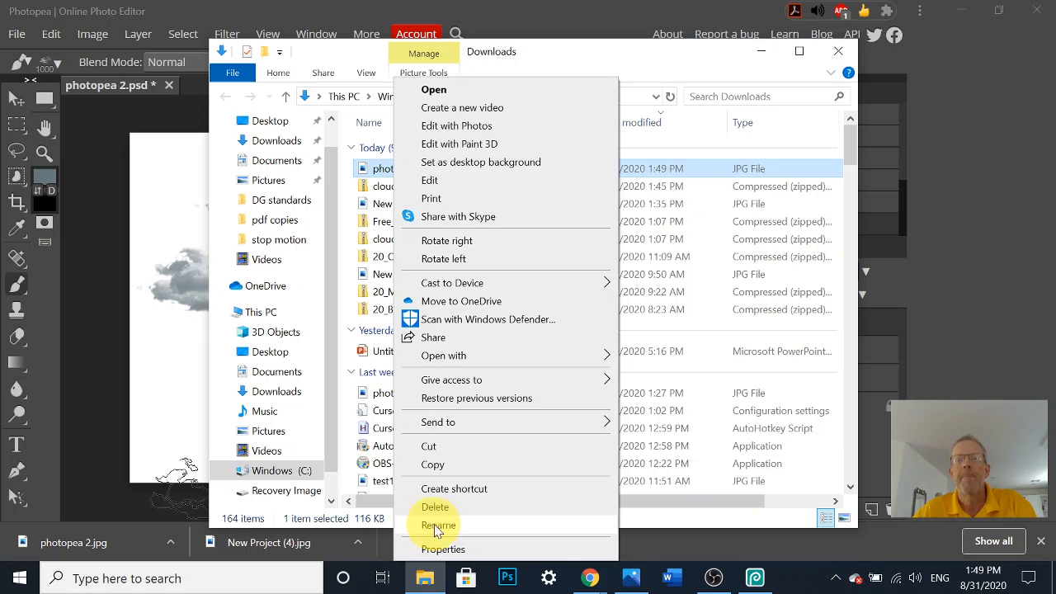
left_click(838, 50)
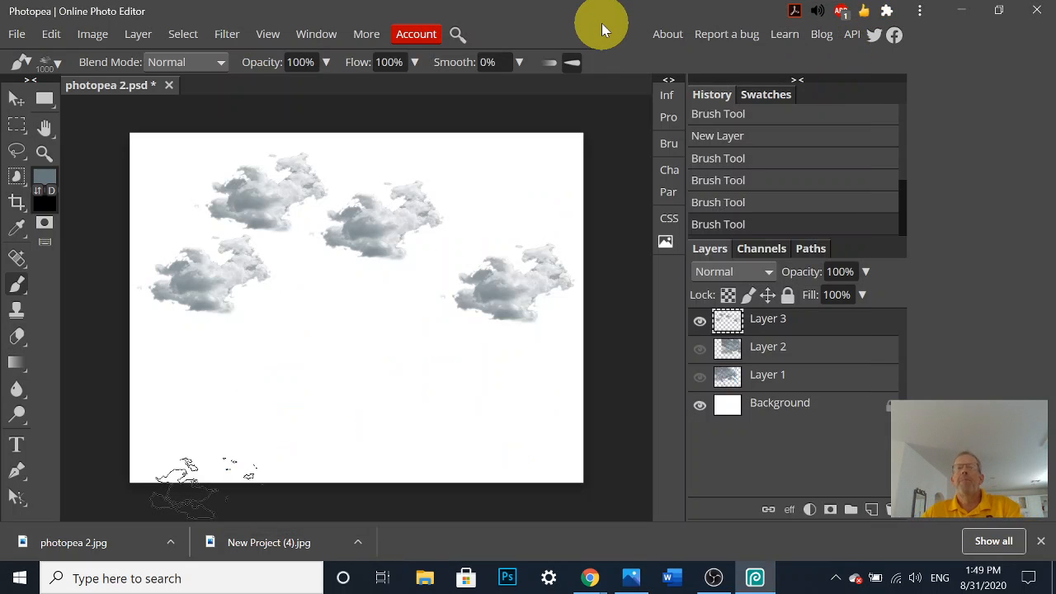